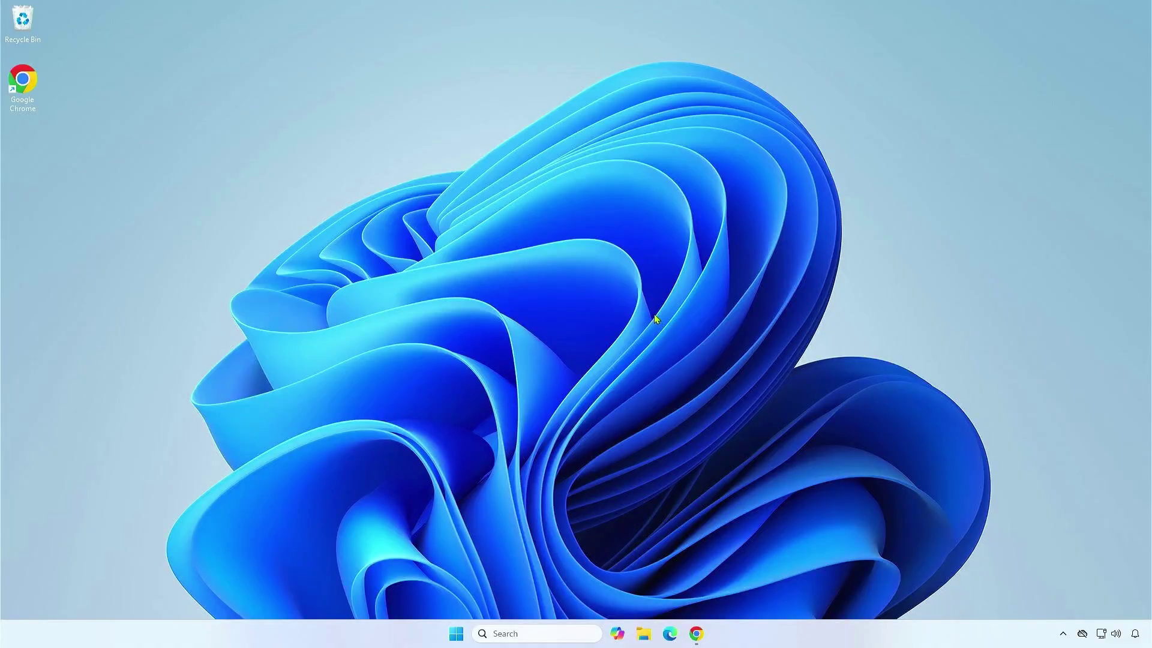
- Search Windows for msinfo32 so System Information shows as the best match
left_click(546, 631)
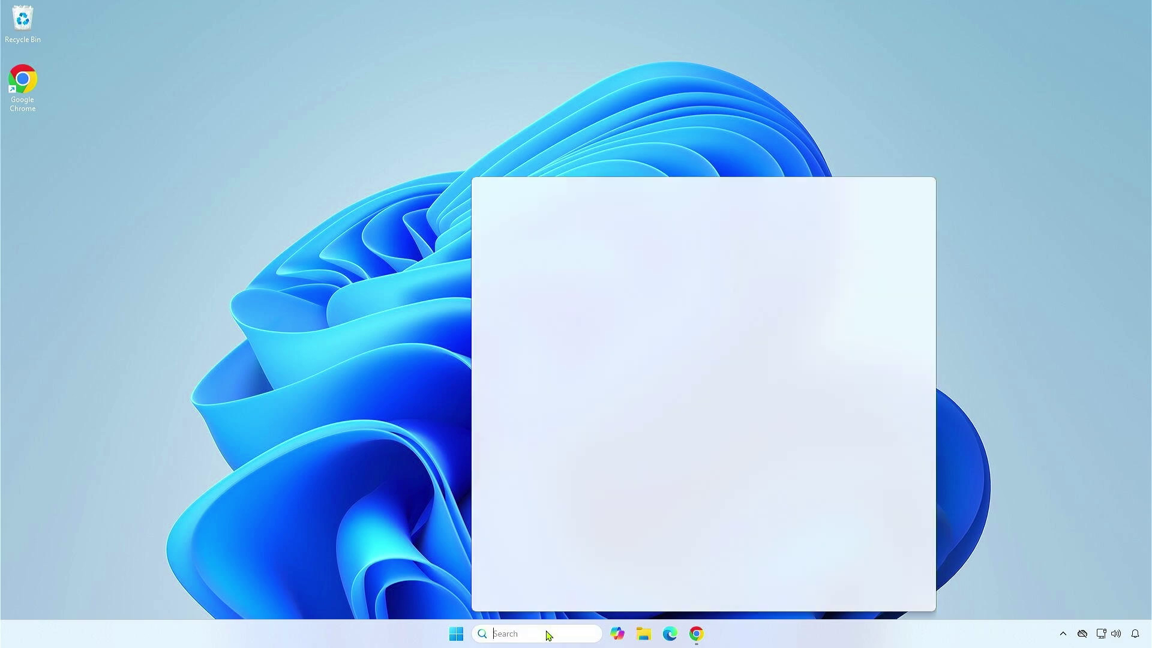
type("msinfo32")
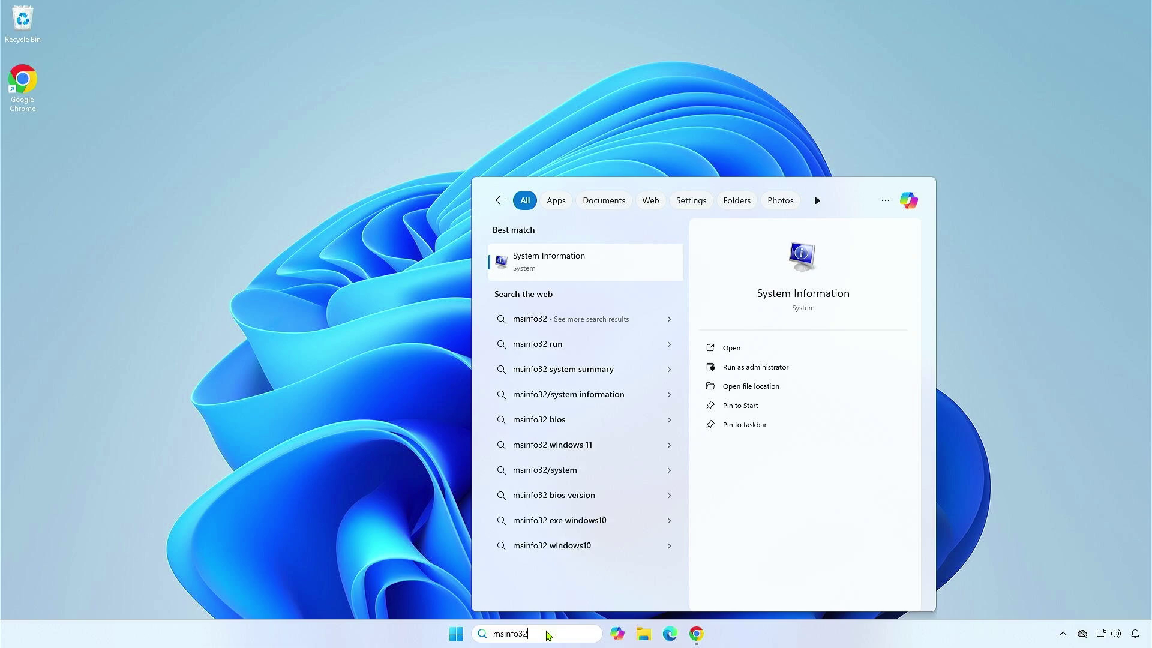
- Open System Information, note the baseboard model and BIOS F2 (6/8/2023), then minimize it
left_click(604, 274)
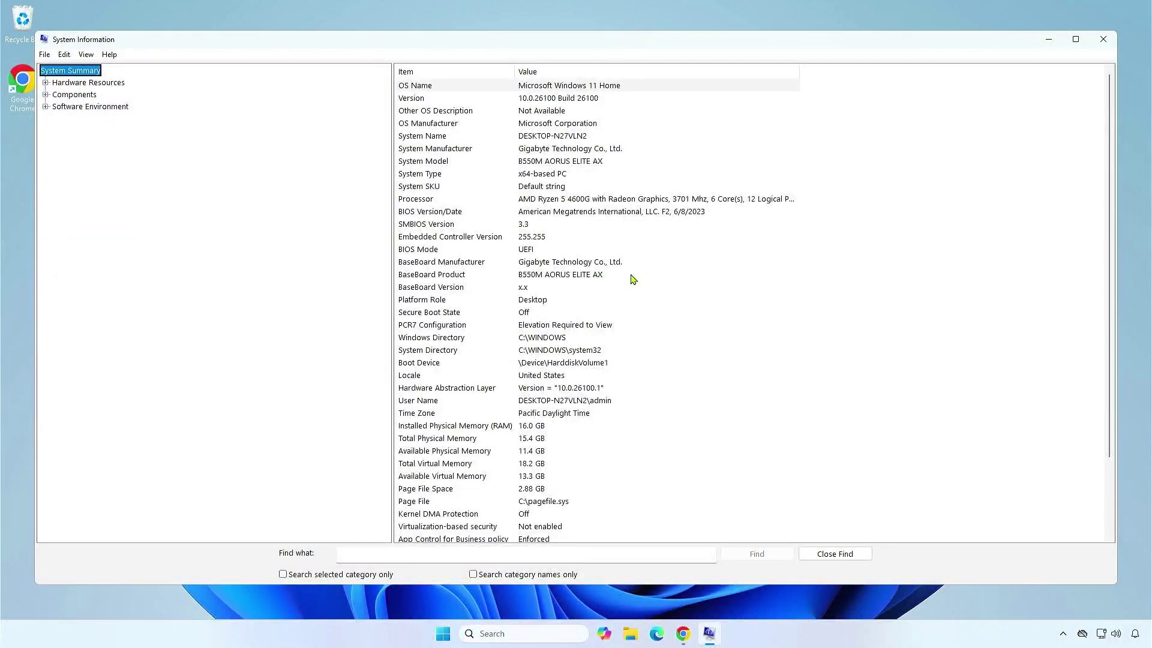
left_click(633, 277)
left_click(723, 212)
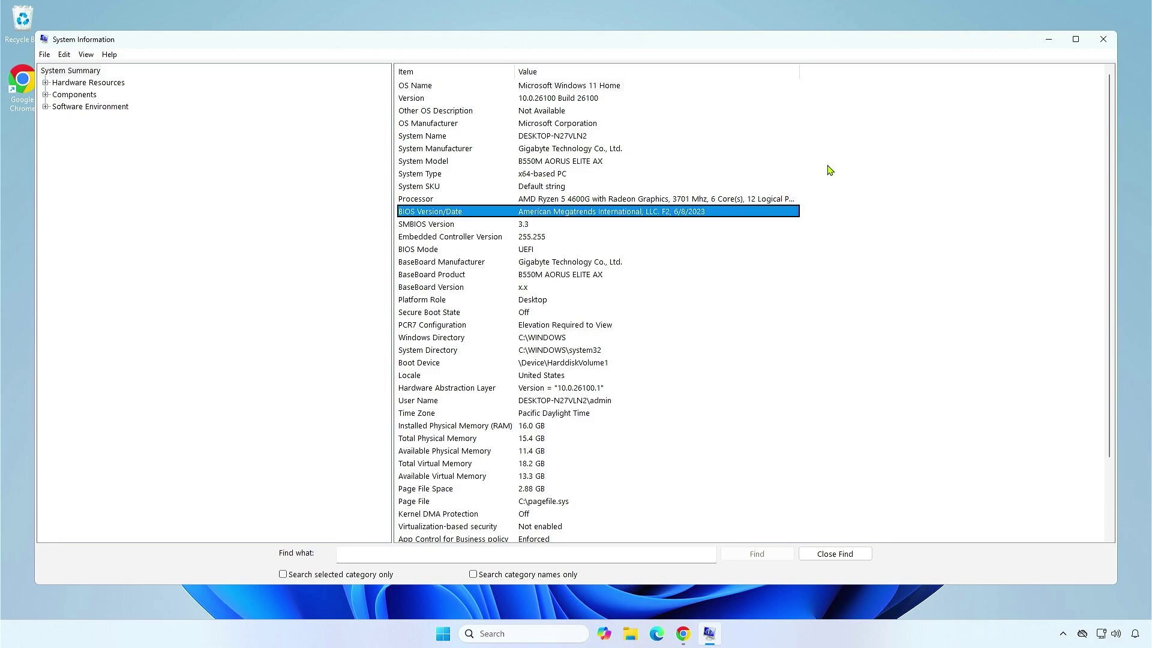
left_click(1049, 40)
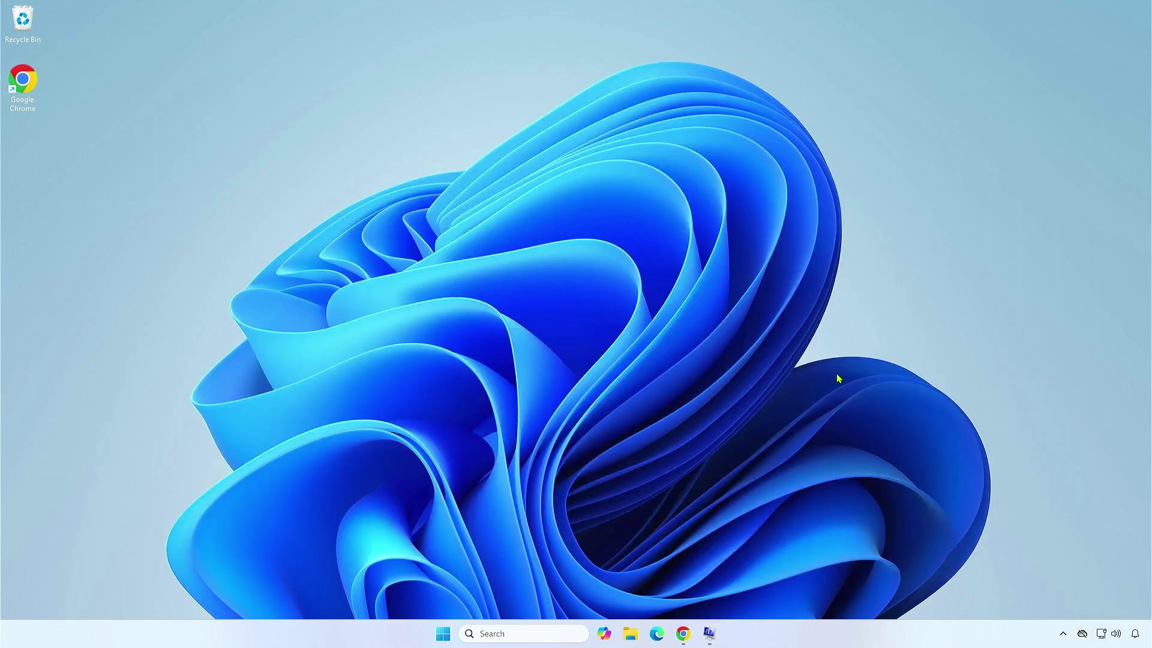
- Find the B550M AORUS ELITE AX support page on GIGABYTE's site and download BIOS F5g
left_click(683, 634)
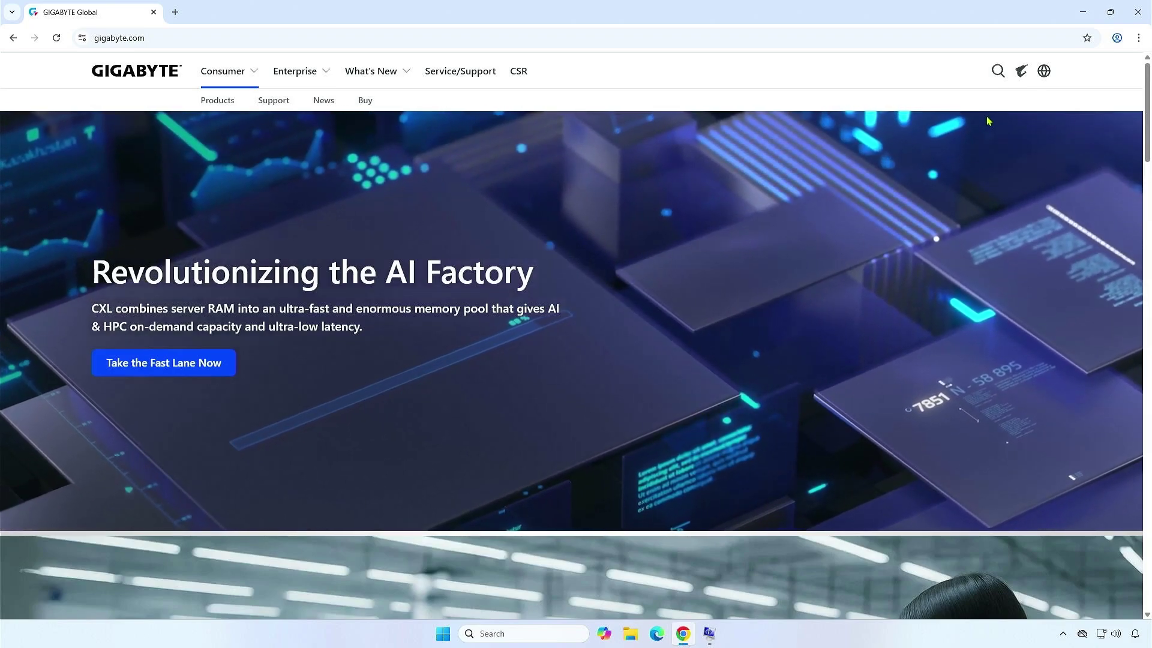
left_click(995, 79)
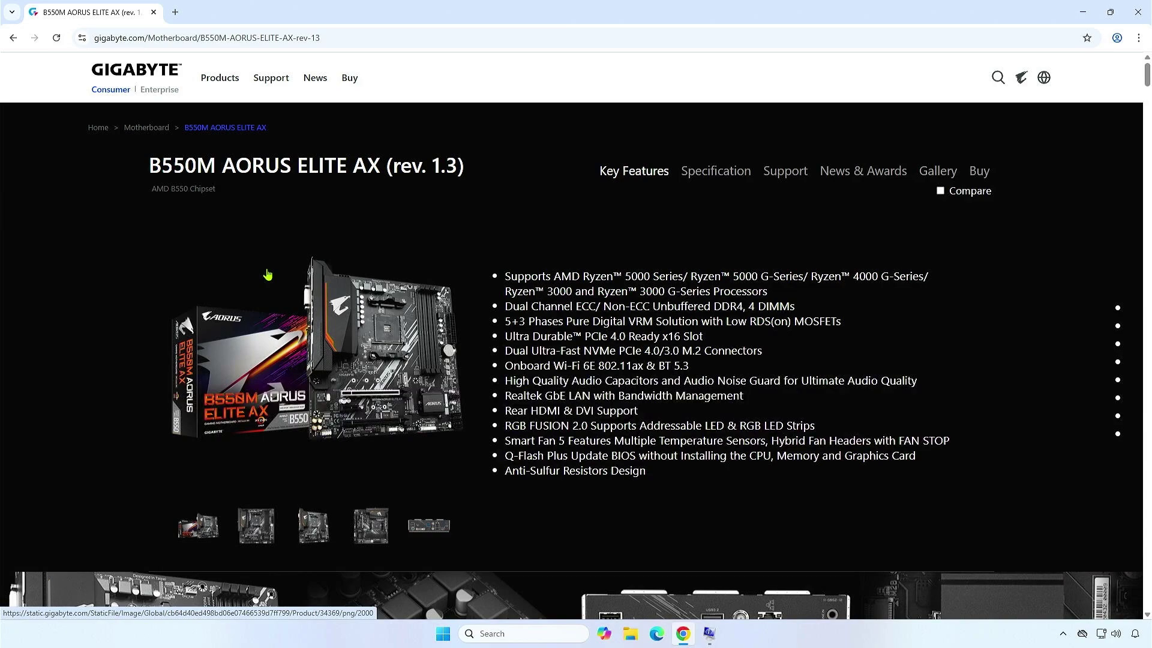
left_click(769, 178)
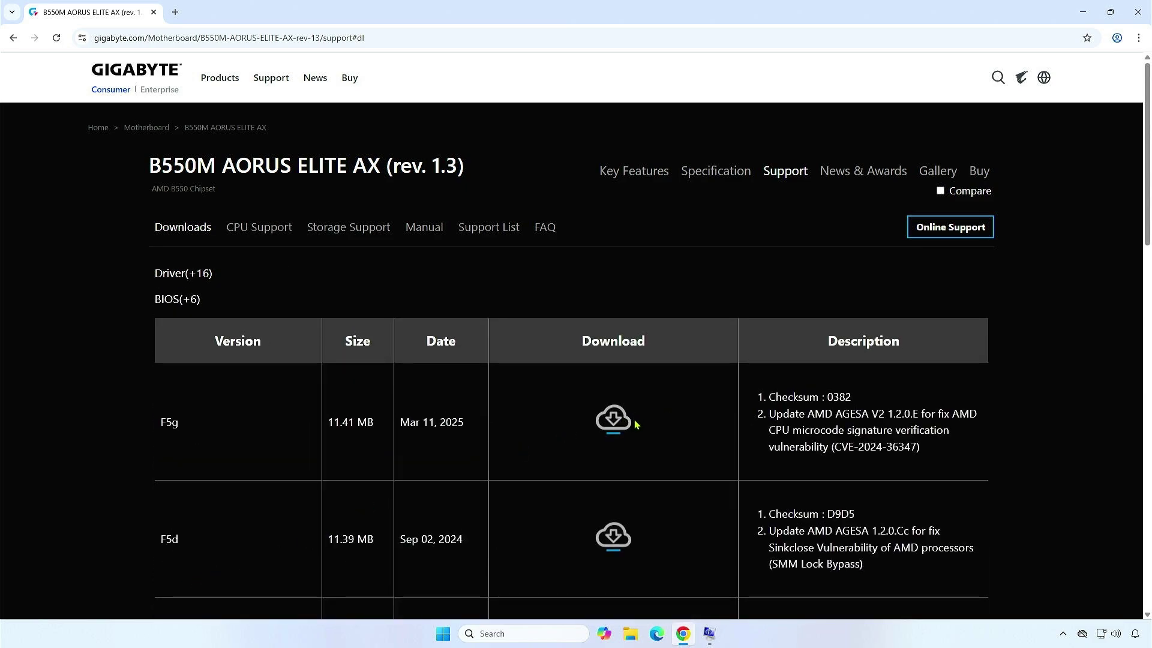
left_click(631, 425)
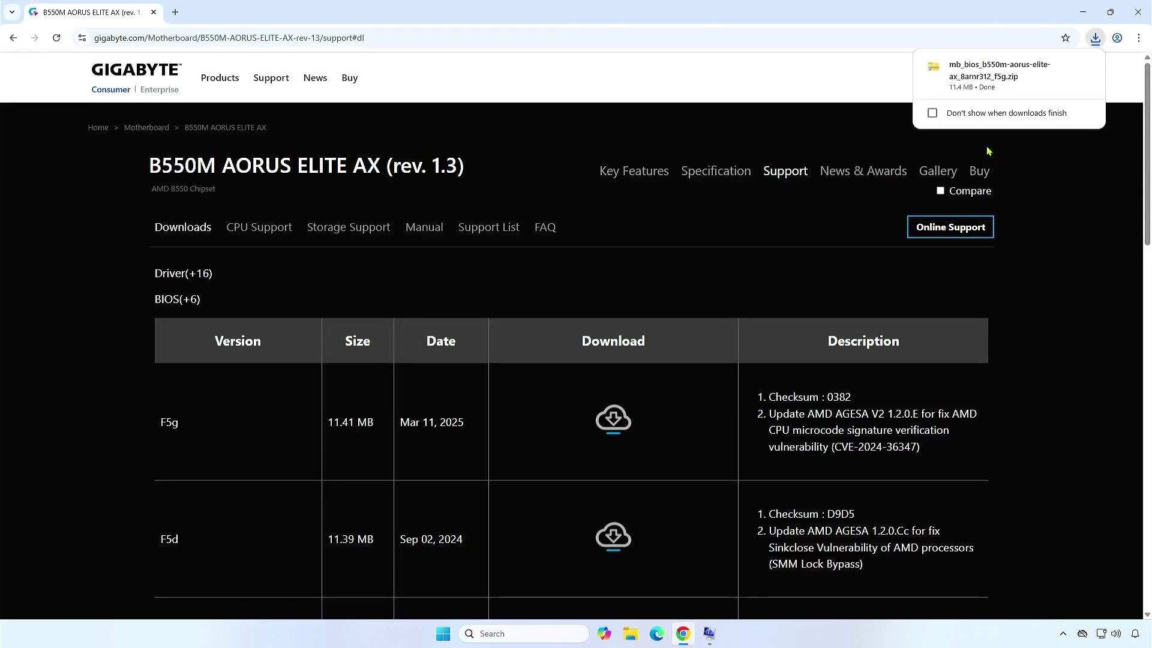
- Extract the downloaded F5g zip in Downloads to get B550MAORUSELITEAX13.F5g, then show This PC
left_click(1062, 70)
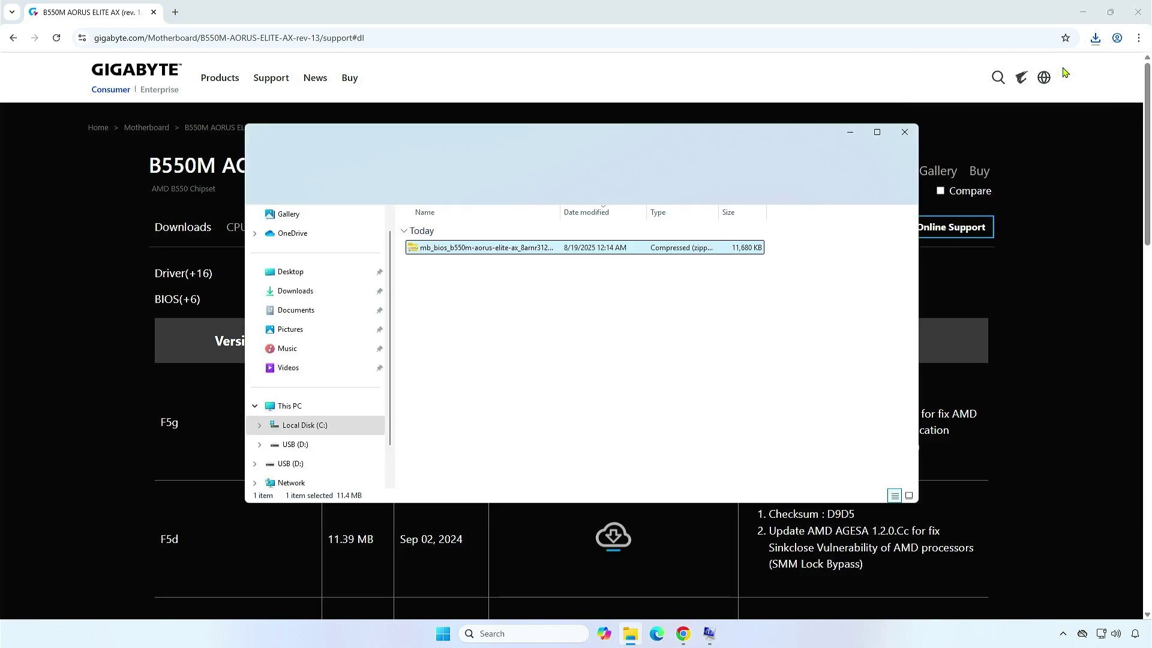
left_click(1085, 16)
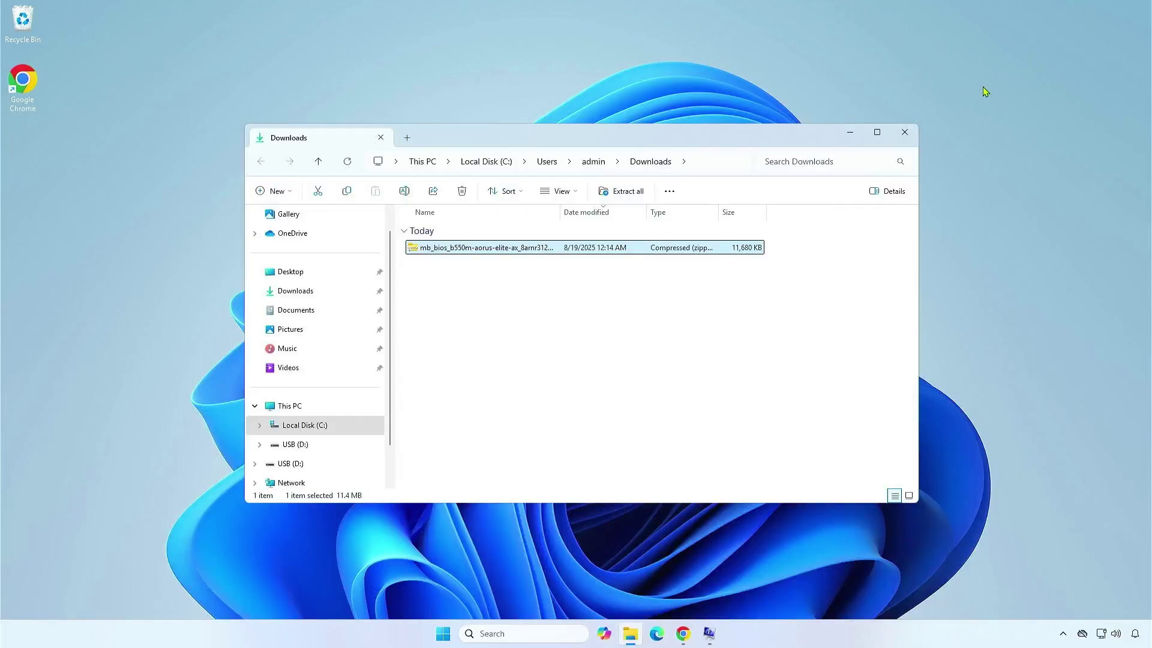
right_click(573, 253)
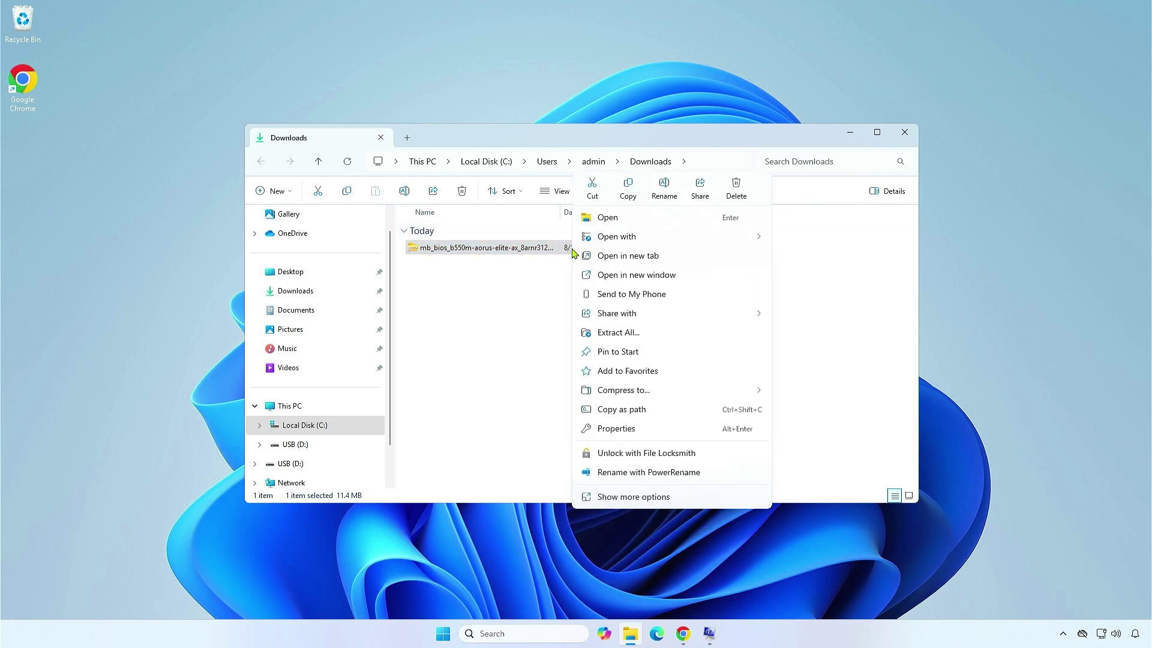
left_click(654, 334)
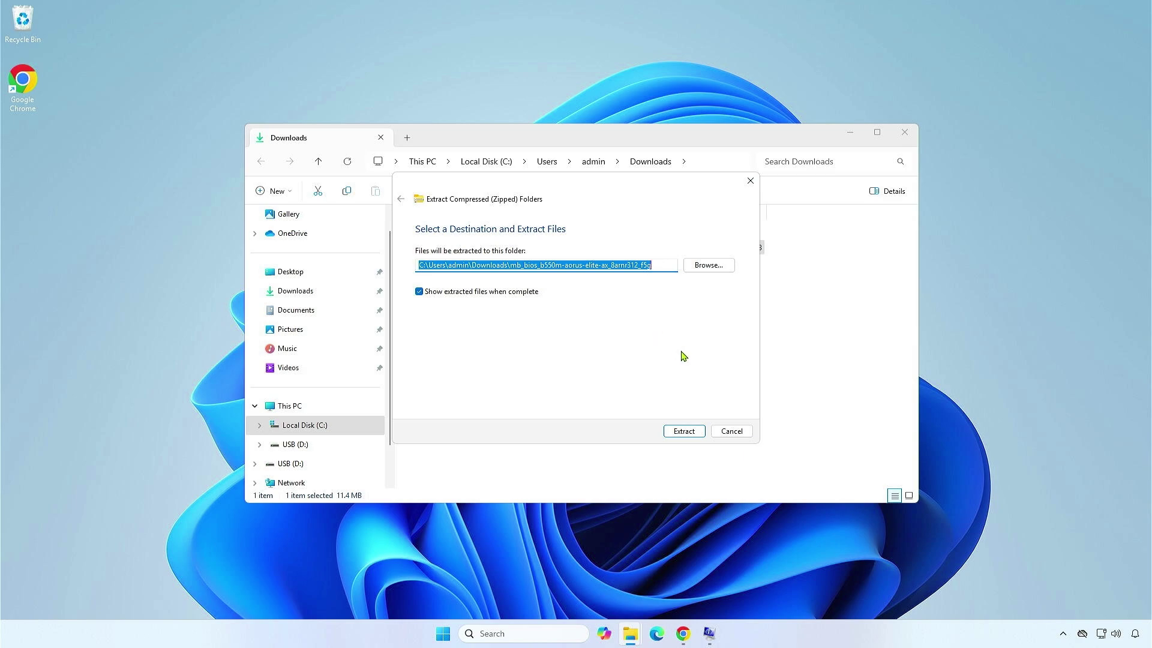
left_click(684, 431)
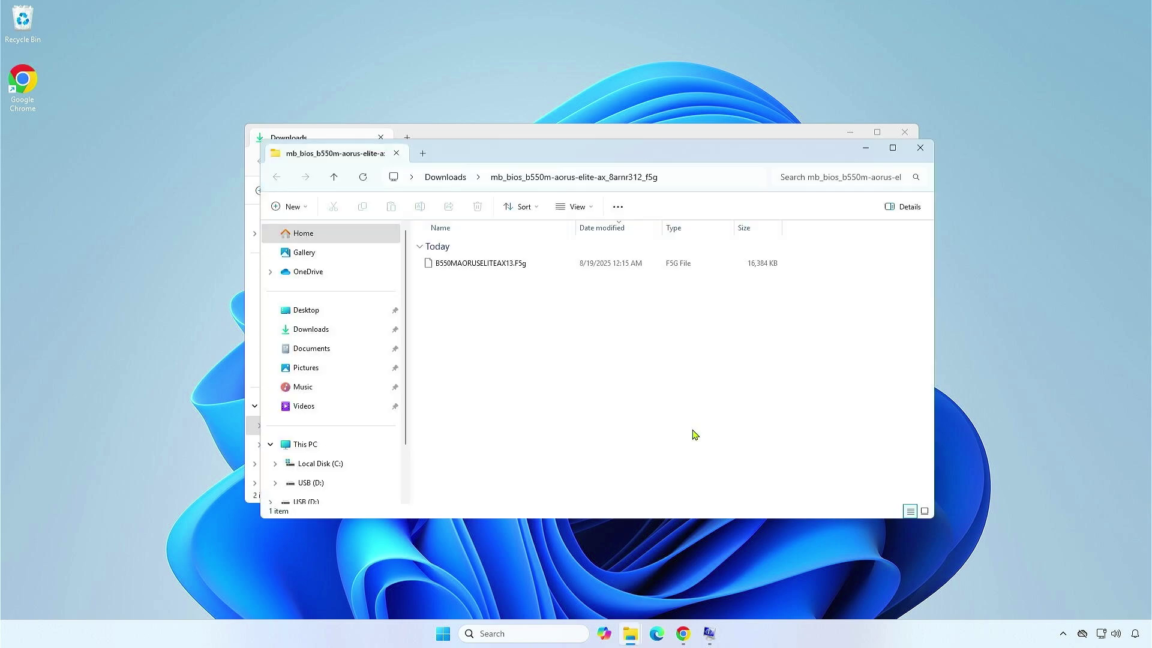
left_click(539, 268)
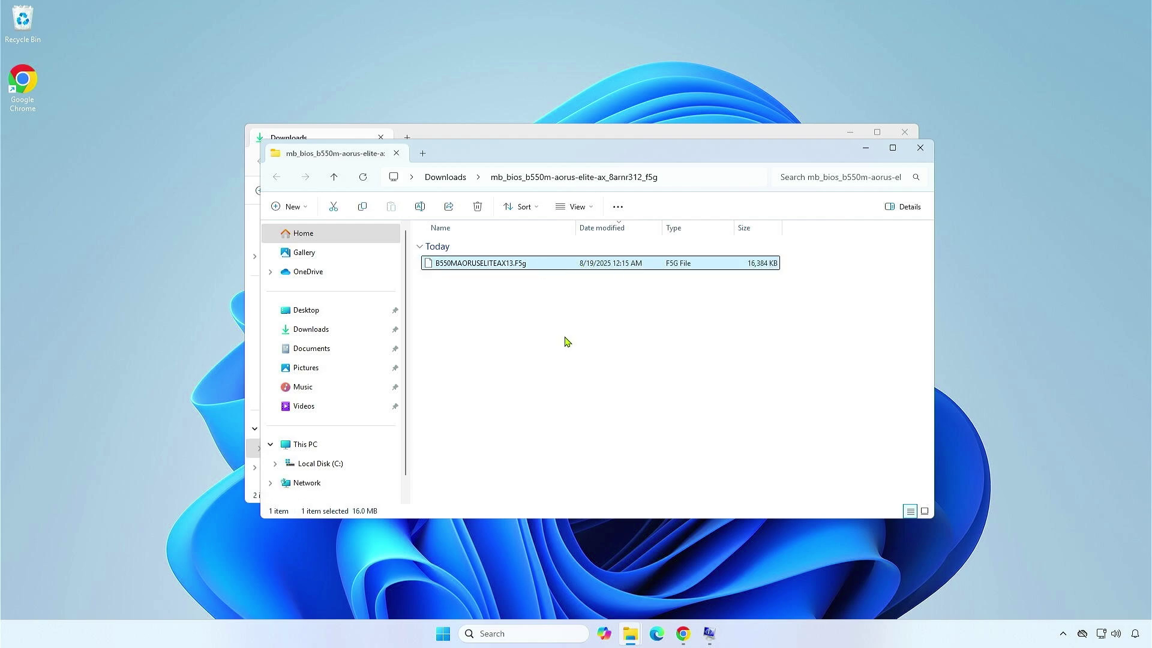
left_click(430, 157)
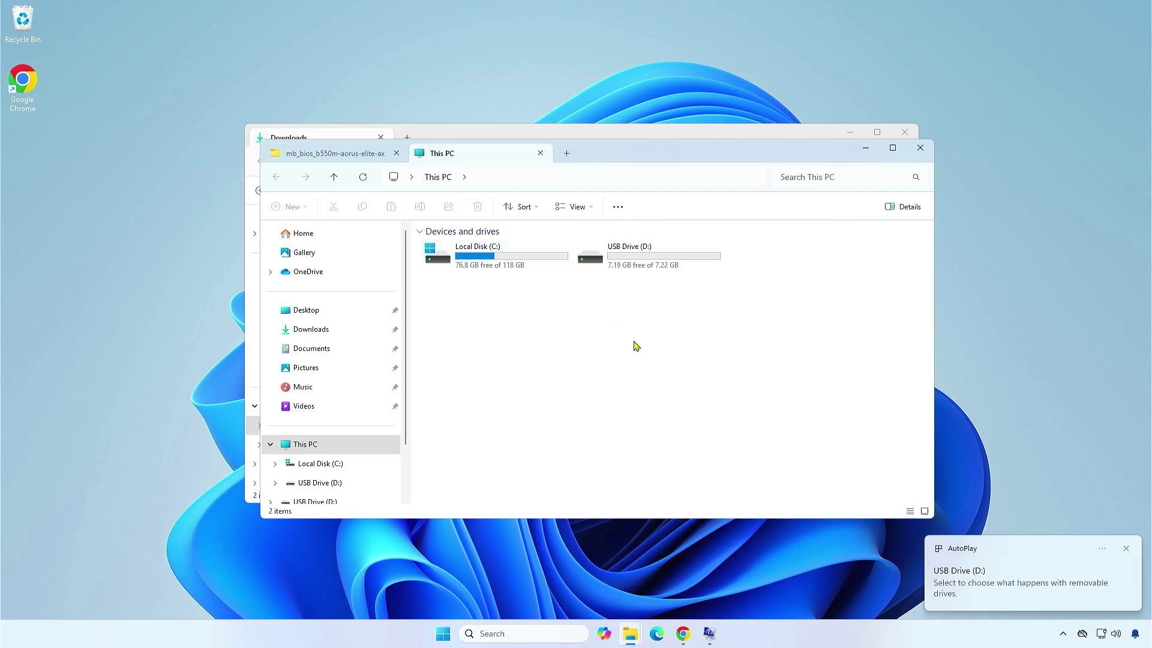
- Format USB Drive (D:) as FAT32, accepting the data-erase warning
right_click(643, 266)
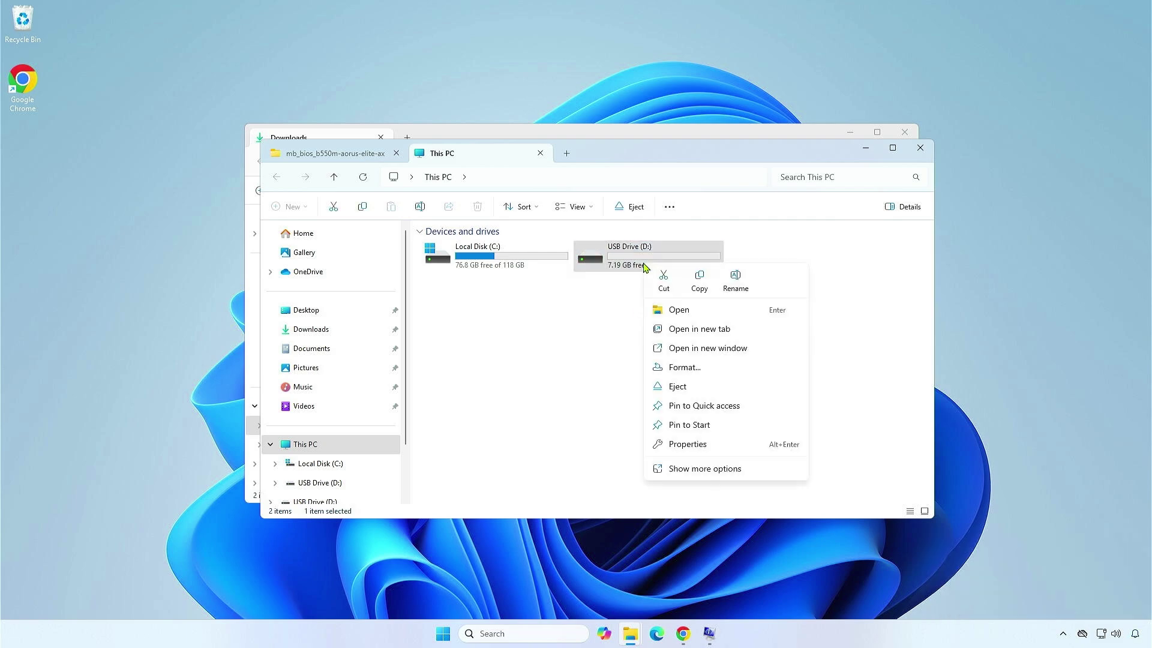
left_click(711, 368)
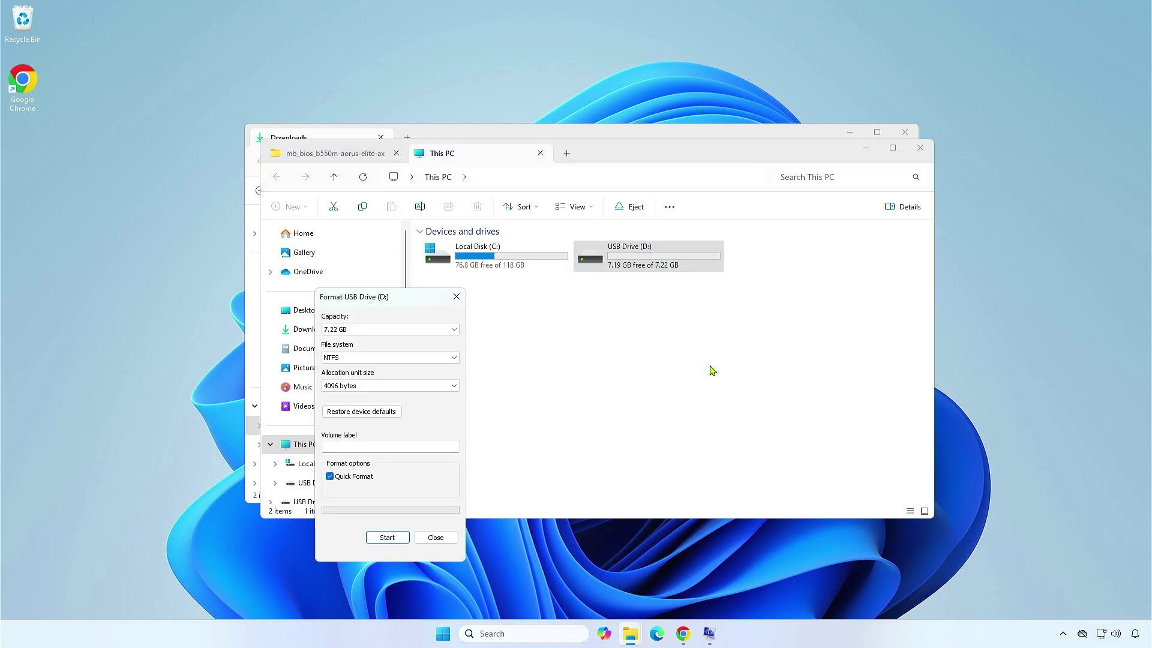
left_click(454, 358)
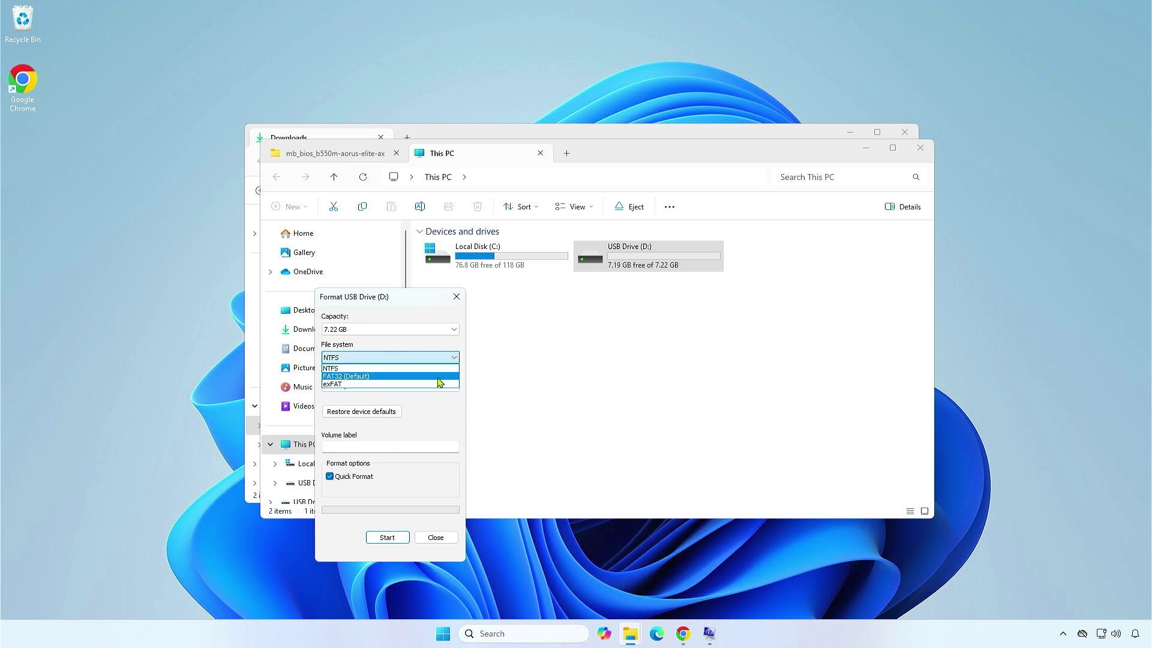
left_click(437, 376)
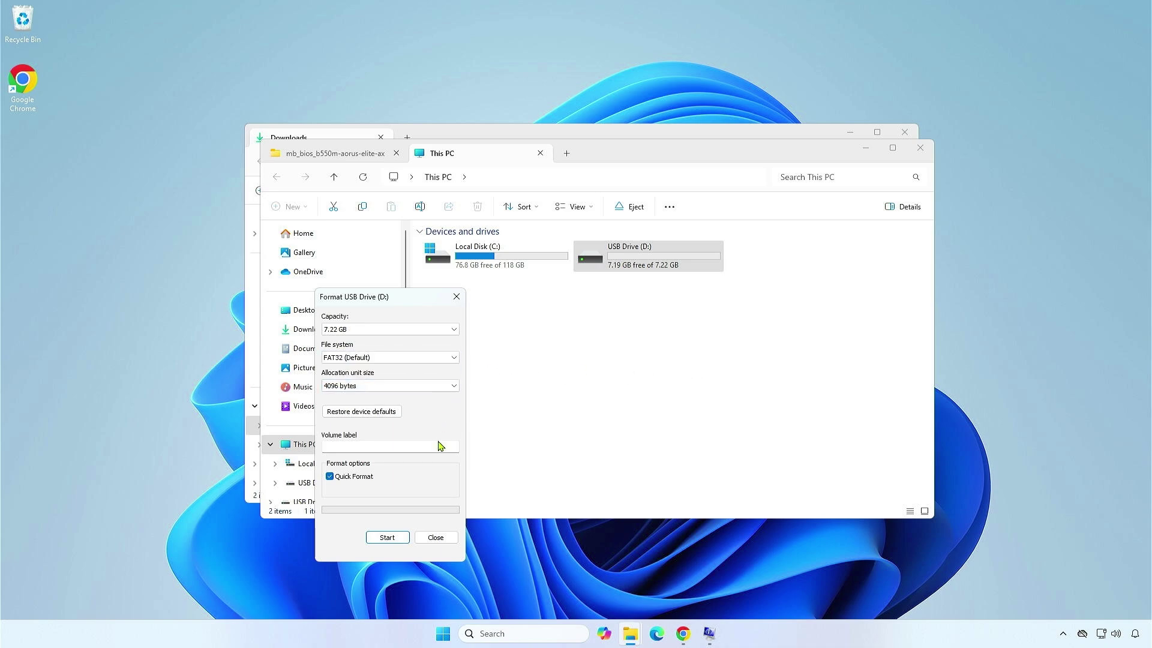
left_click(404, 541)
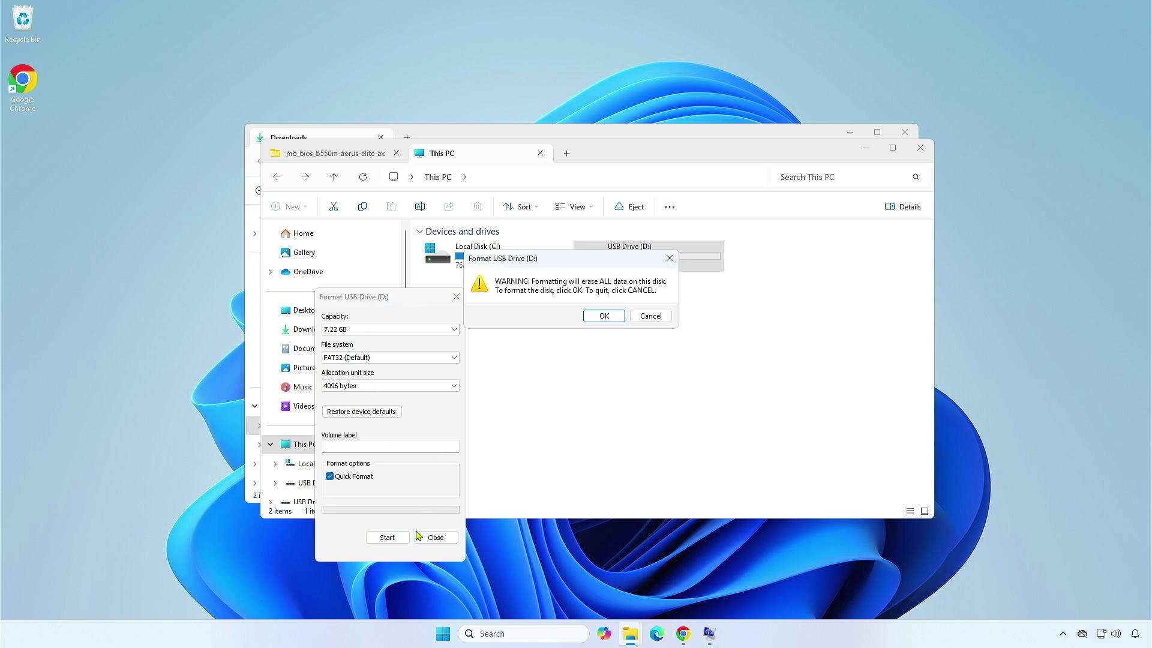
left_click(597, 318)
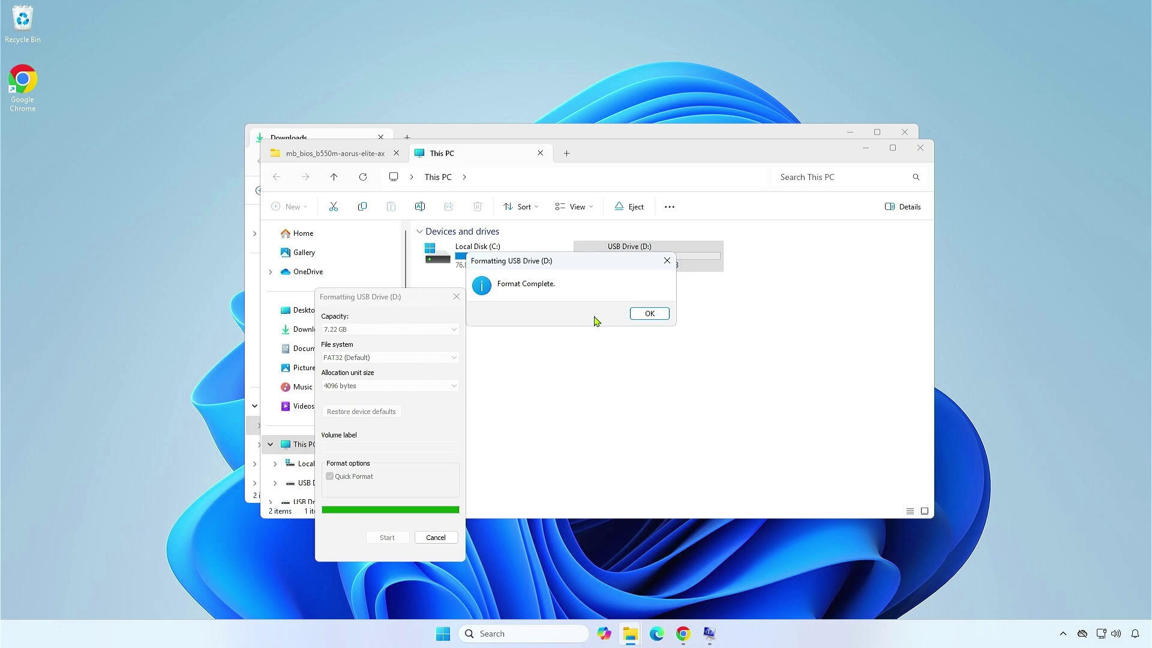
left_click(648, 313)
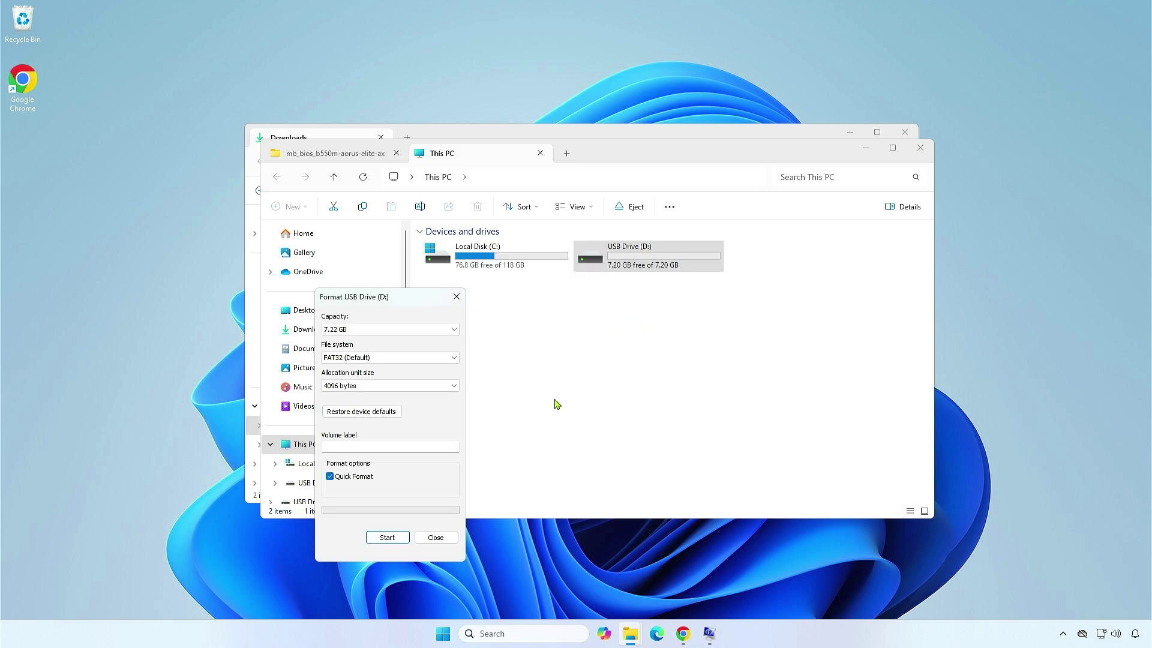
- Copy B550MAORUSELITEAX13.F5g onto the empty USB Drive (D:) and close the drive window
left_click(447, 538)
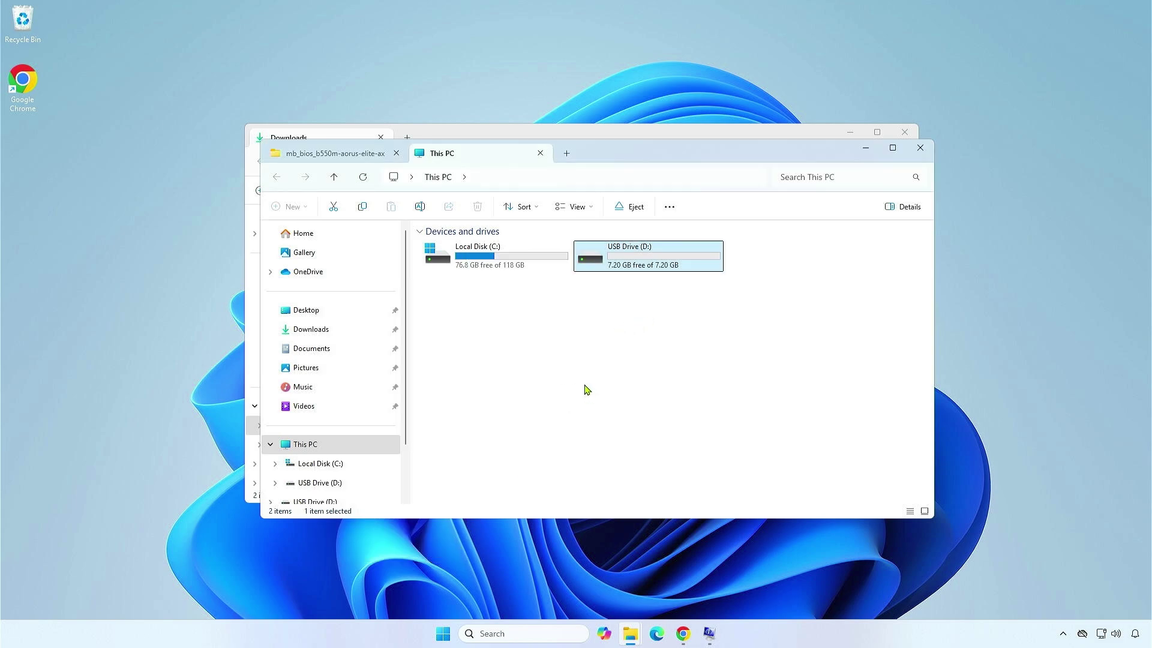
left_click(360, 158)
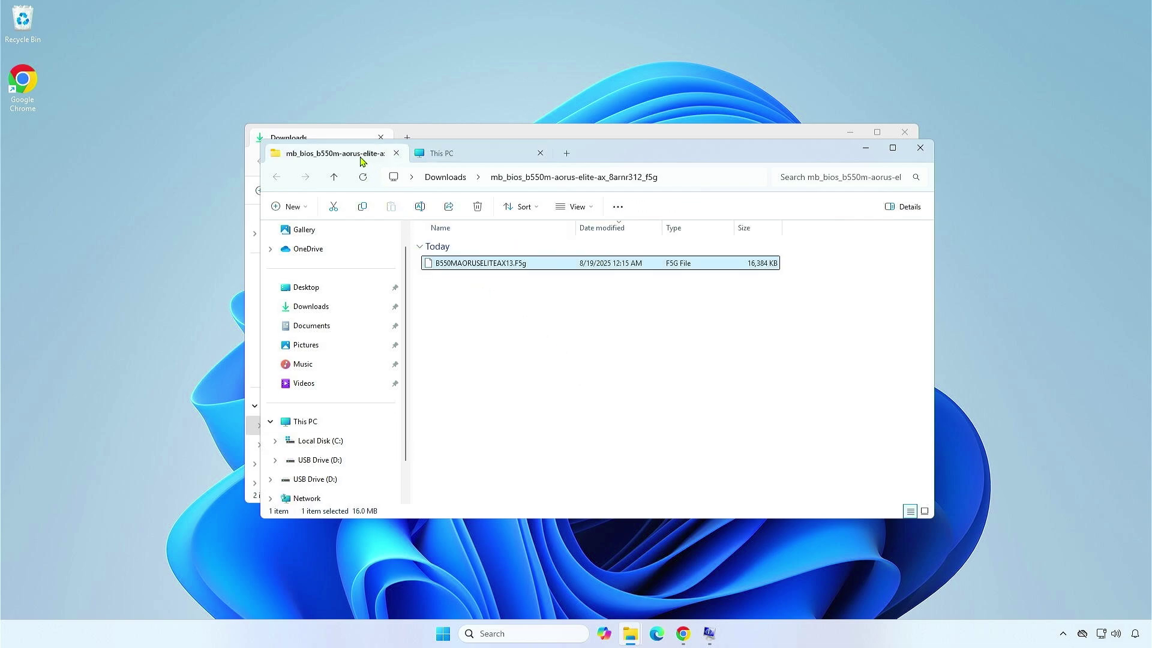
right_click(541, 265)
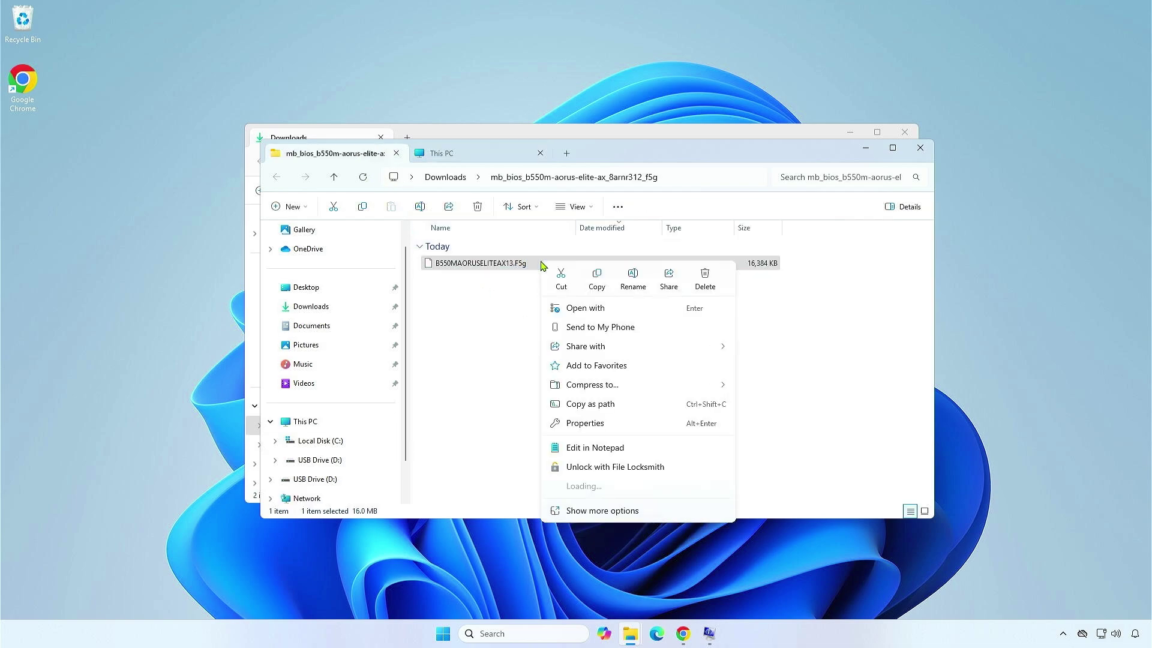
left_click(597, 282)
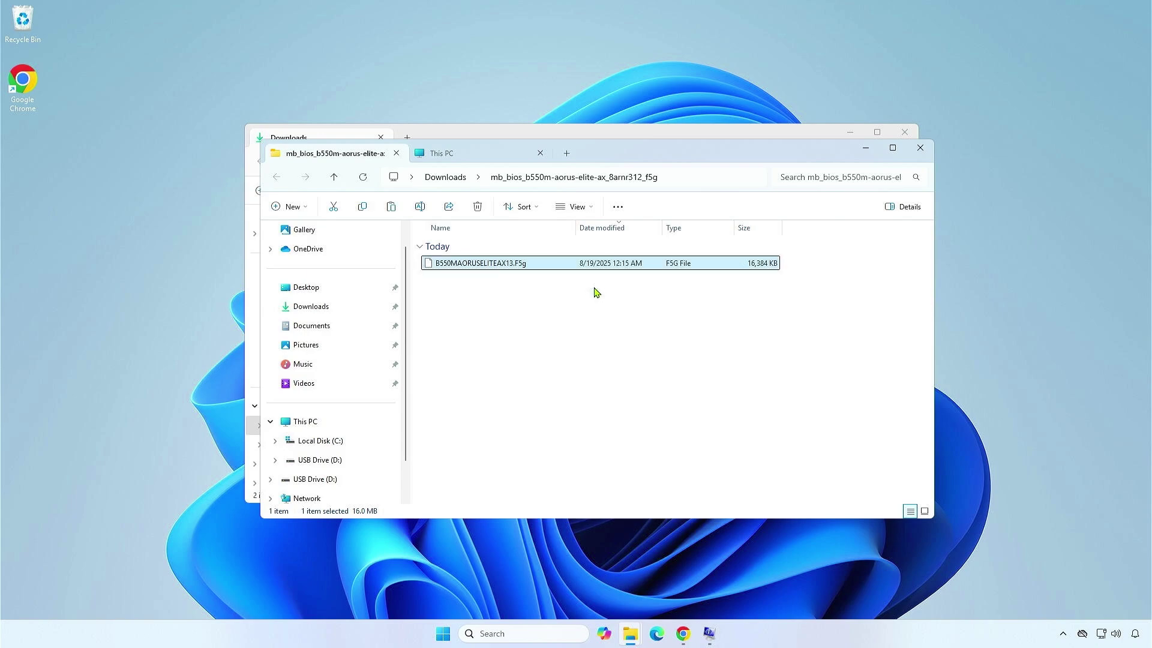
left_click(471, 158)
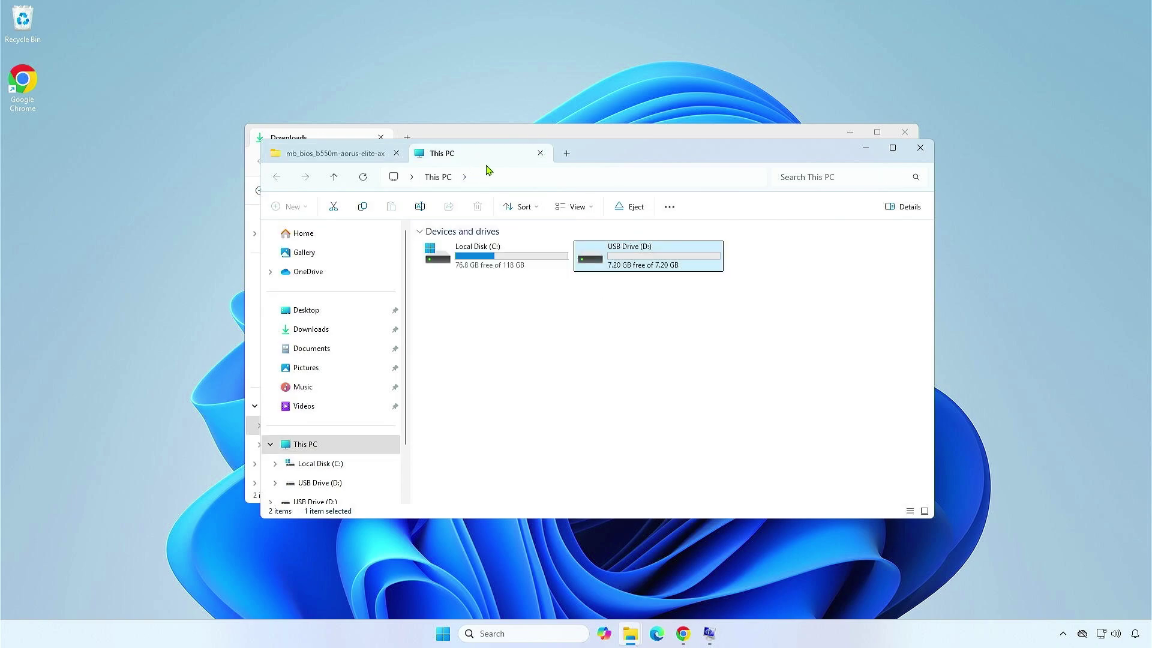
double_click(638, 264)
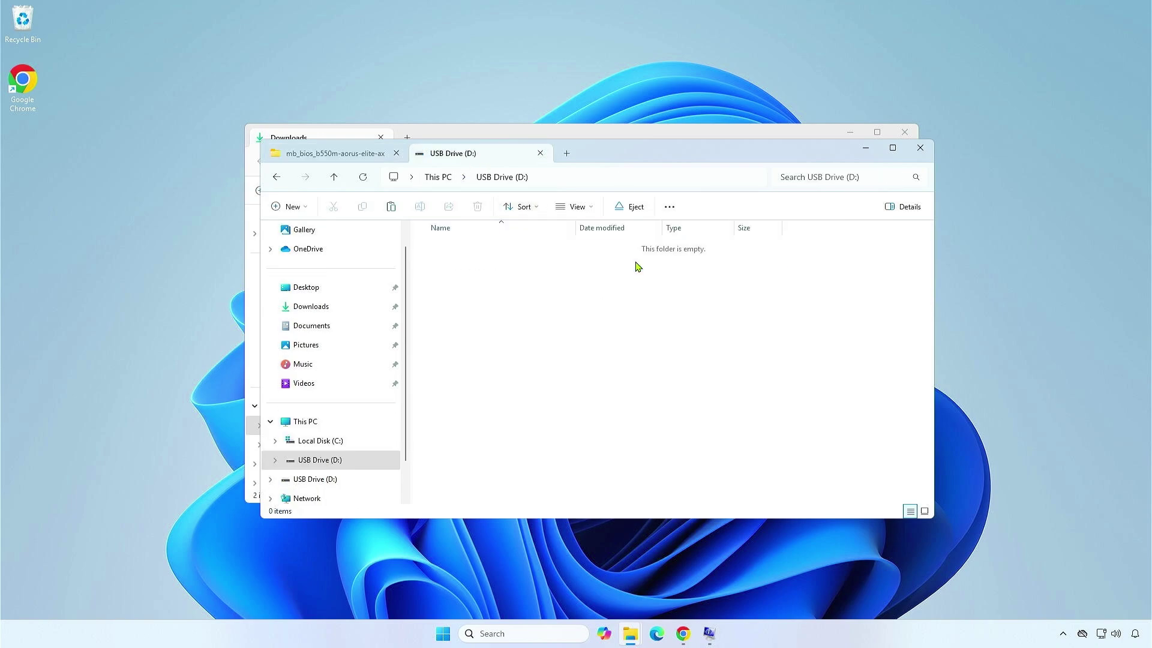
right_click(528, 283)
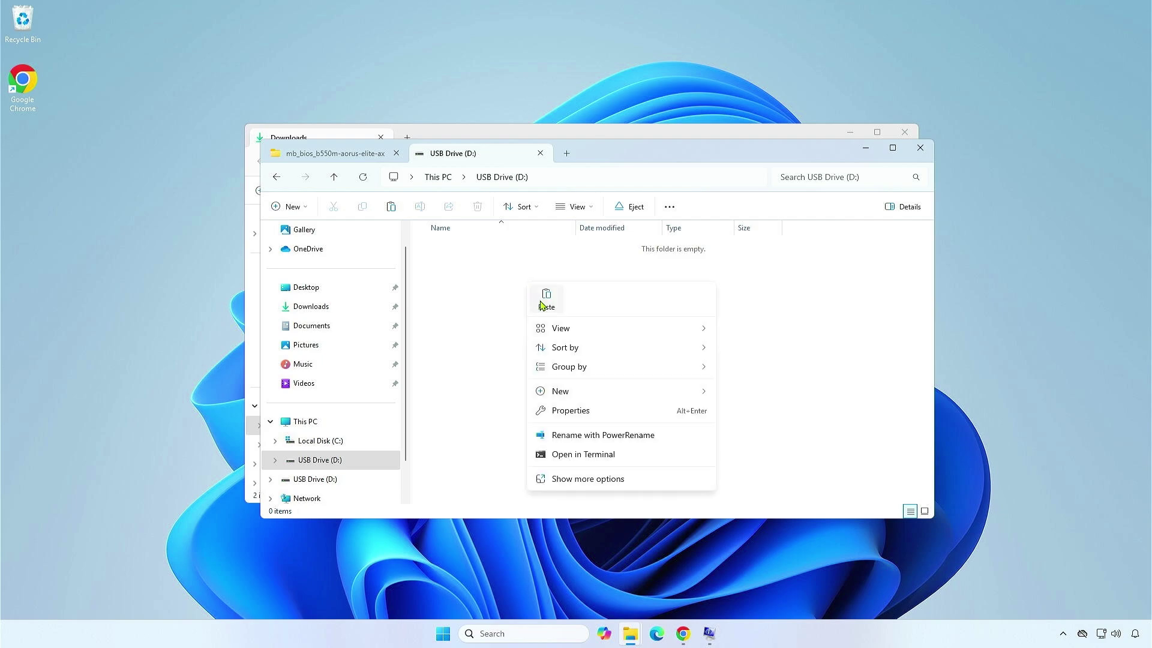
left_click(540, 298)
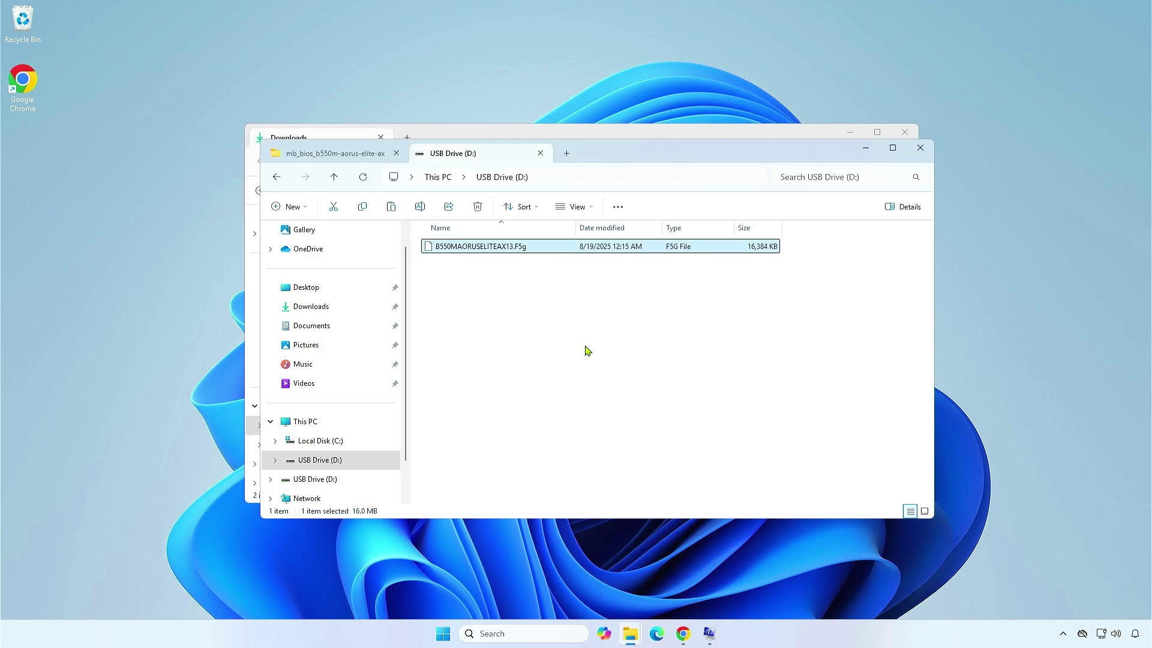
left_click(918, 154)
- Close the Downloads window and show the Start menu power options for a restart
left_click(906, 133)
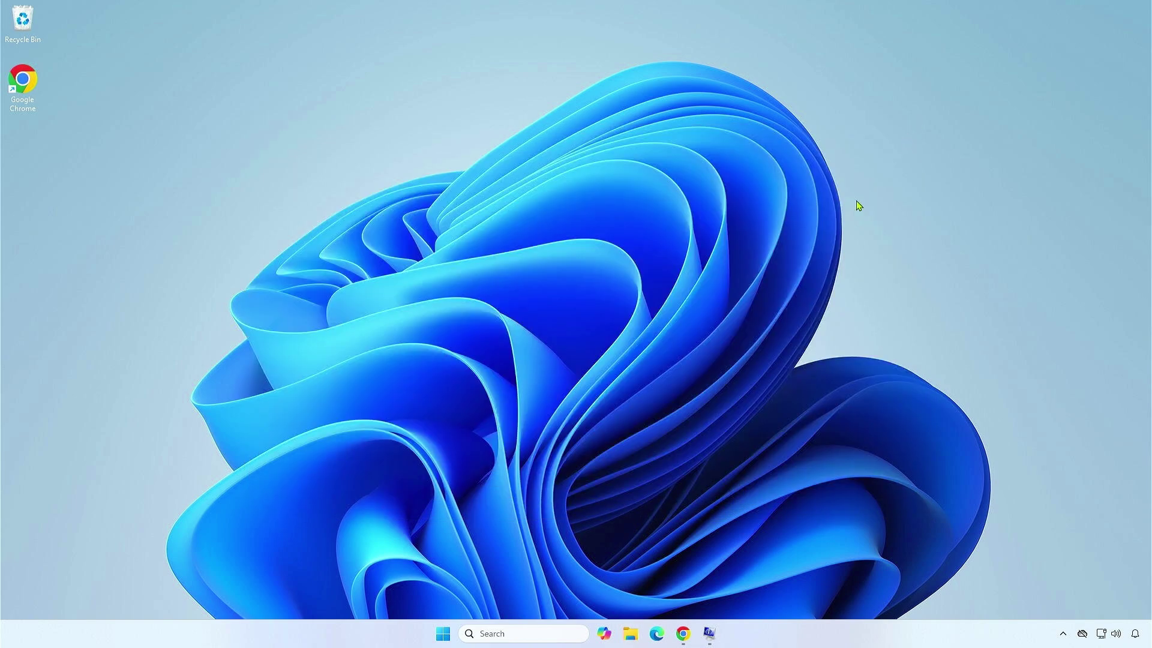
left_click(444, 633)
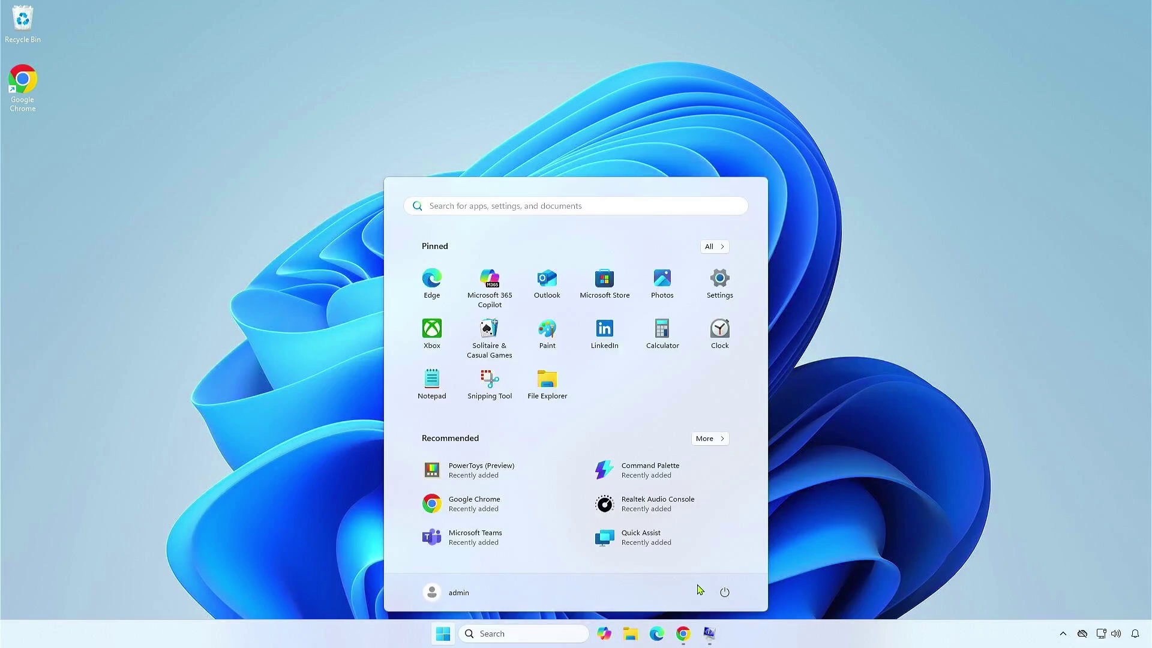
left_click(724, 592)
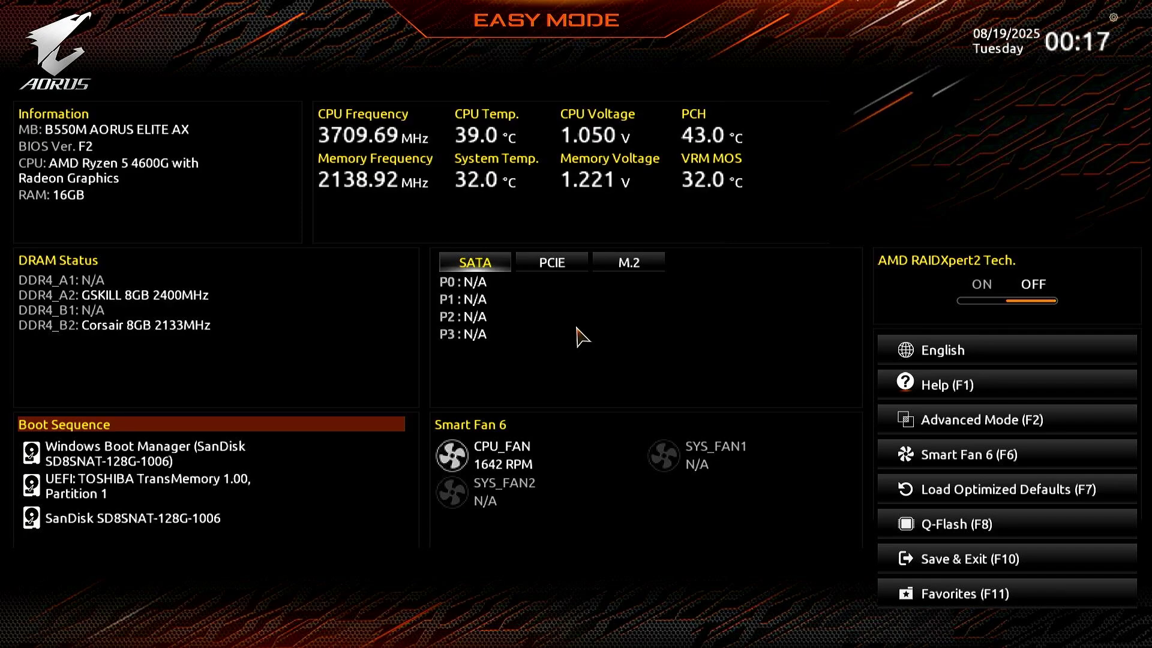
- In Q-Flash, choose Update BIOS with B550MAORUSELITEAX13.F5g from the USB drive
left_click(999, 528)
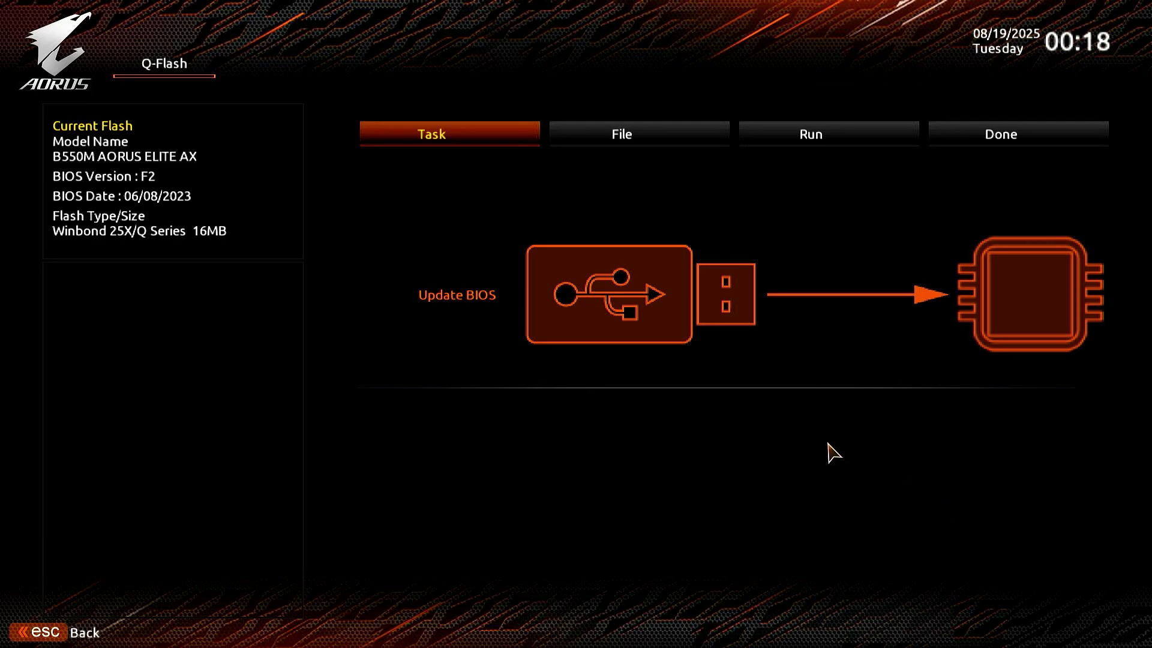
left_click(706, 328)
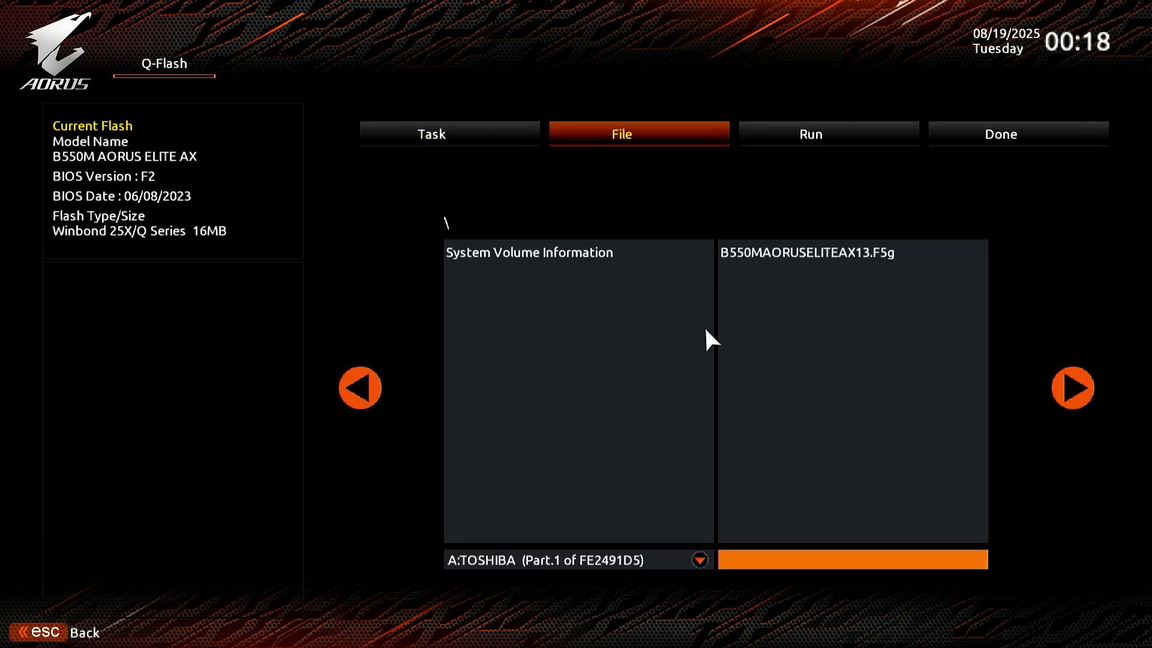
left_click(777, 256)
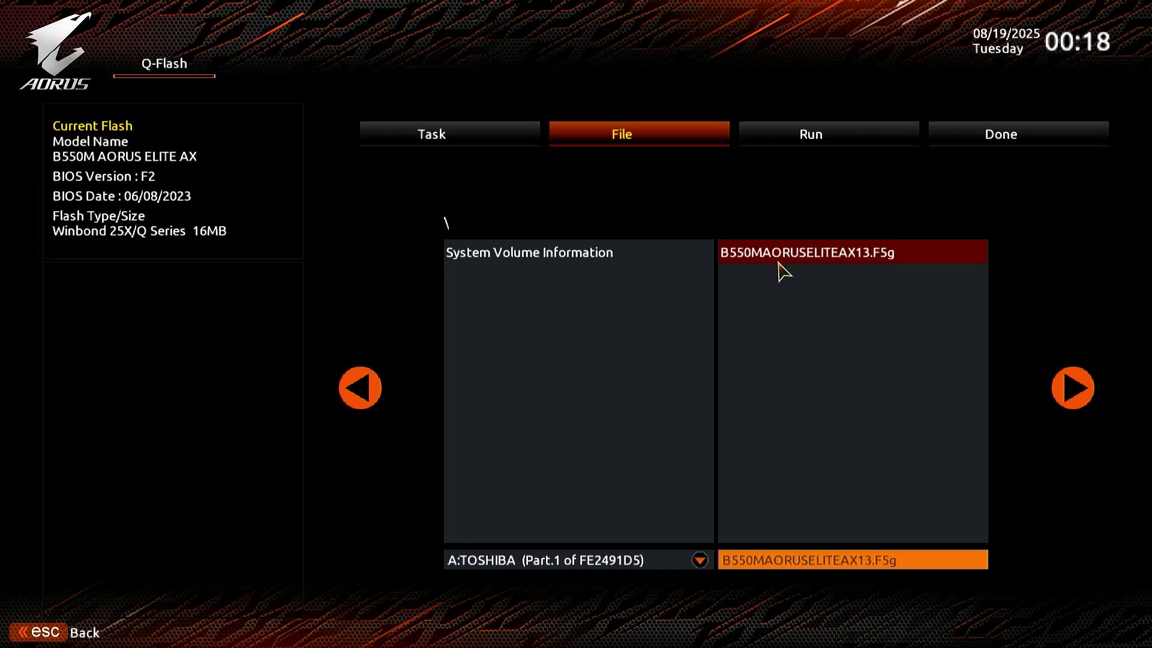
left_click(1068, 393)
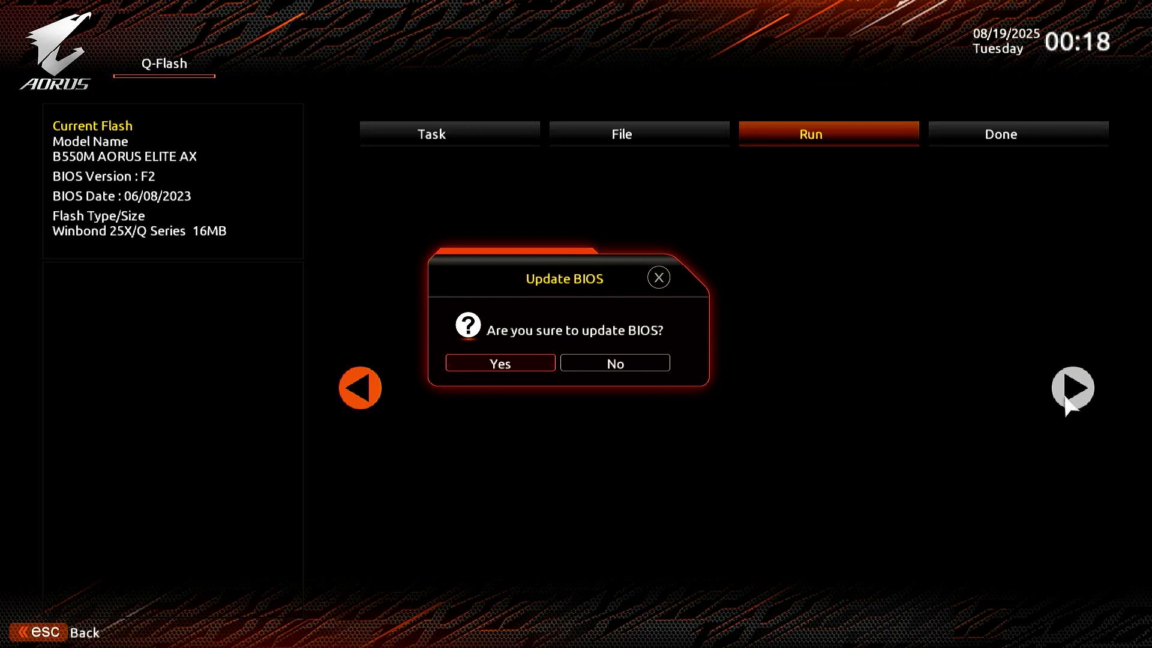
- Confirm and flash BIOS F5g, letting the PC reboot back to Windows
left_click(546, 370)
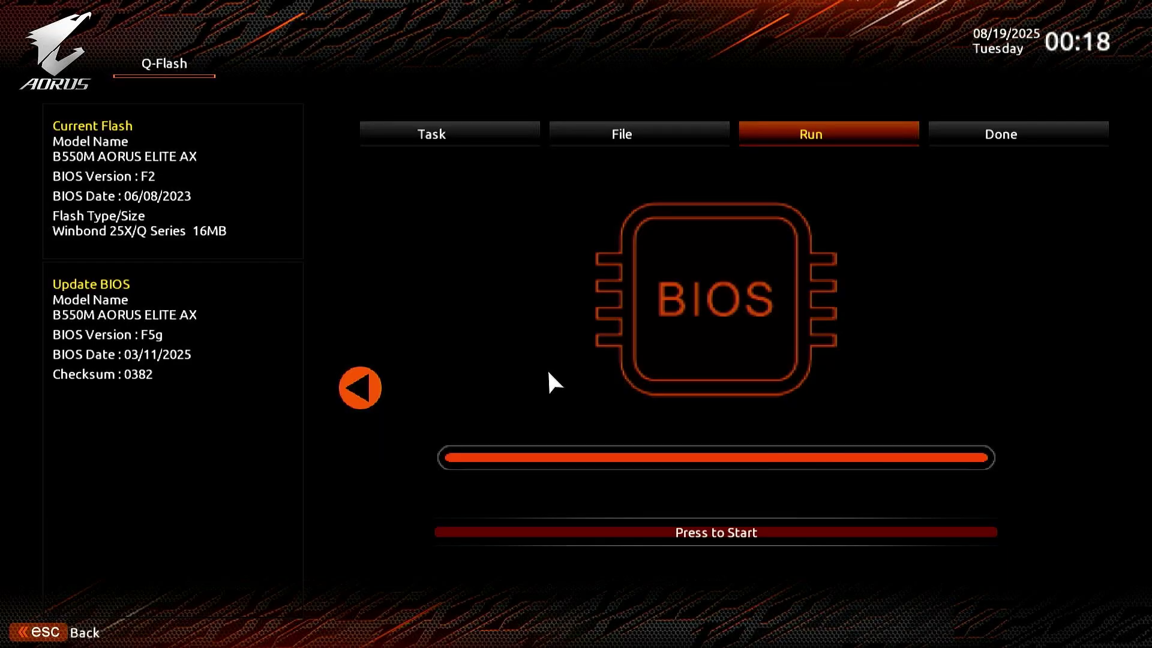
left_click(777, 528)
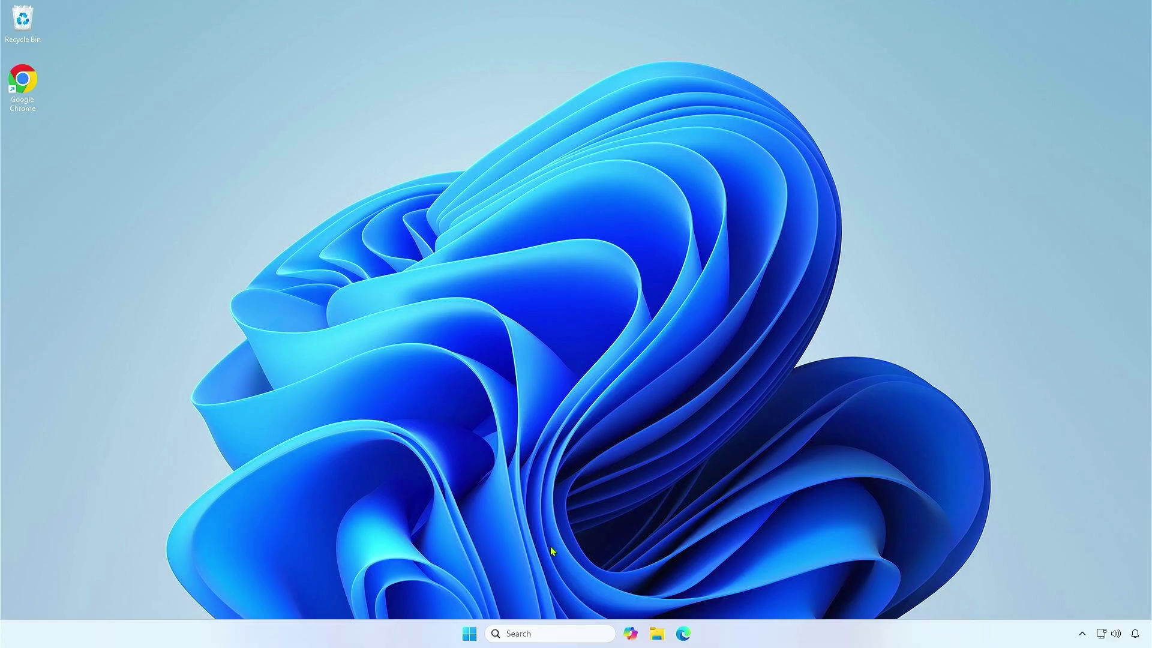
- Open System Information via msinfo32 and confirm the BIOS now reads F5g, 3/11/2025
left_click(542, 634)
type("msinfo32")
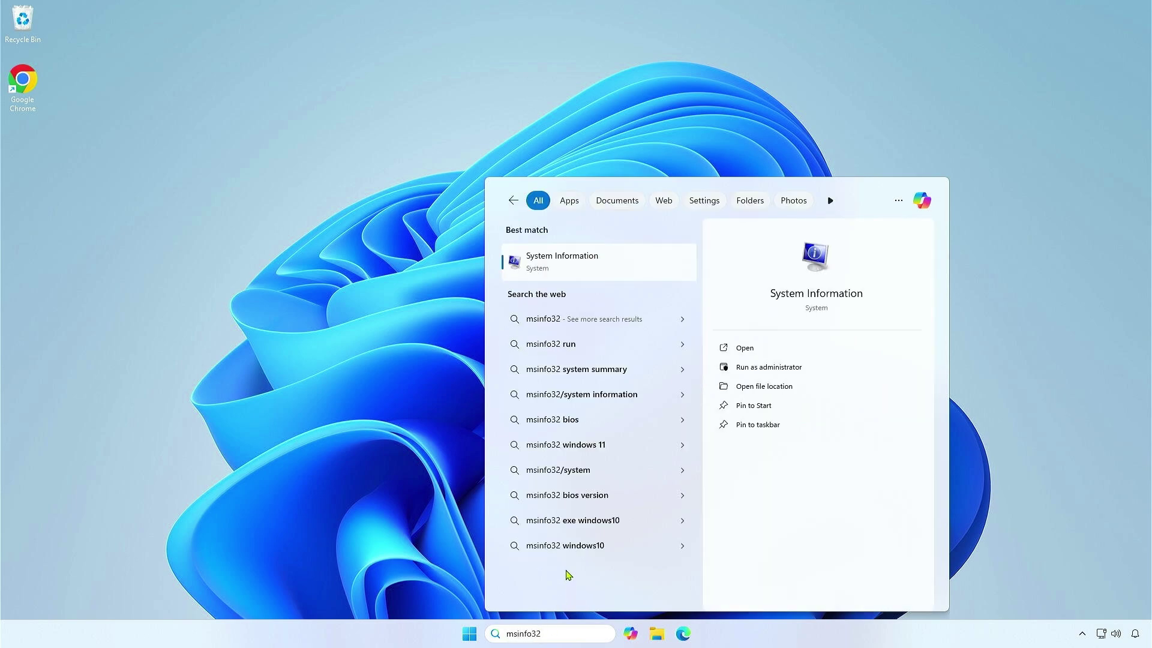
left_click(626, 265)
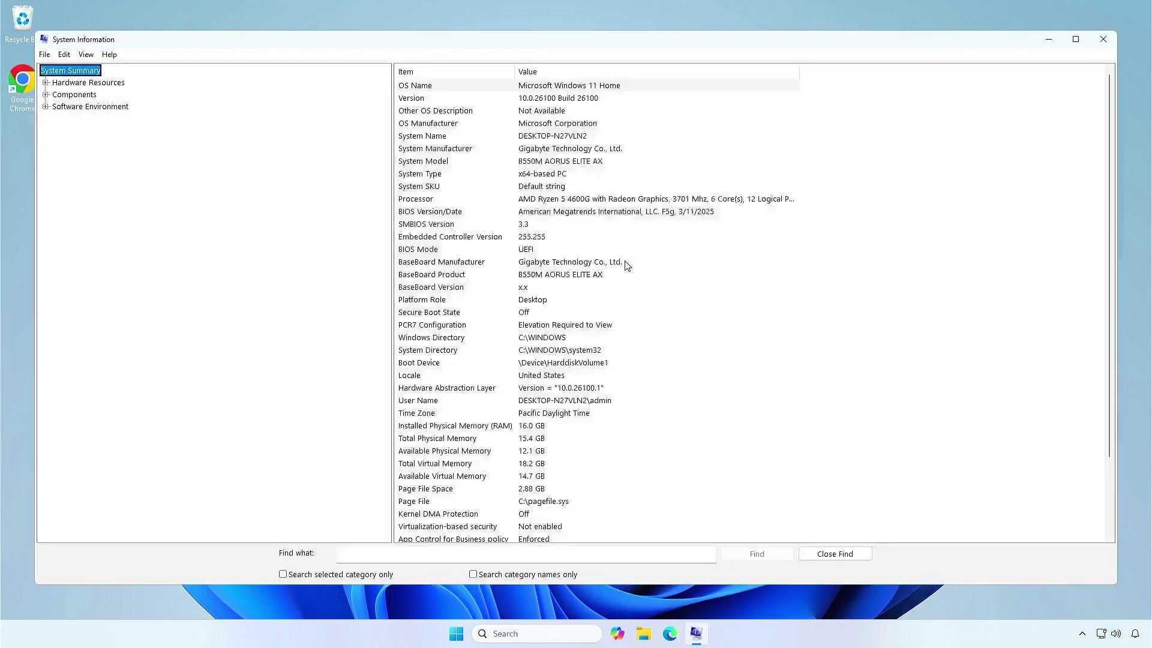
left_click(773, 213)
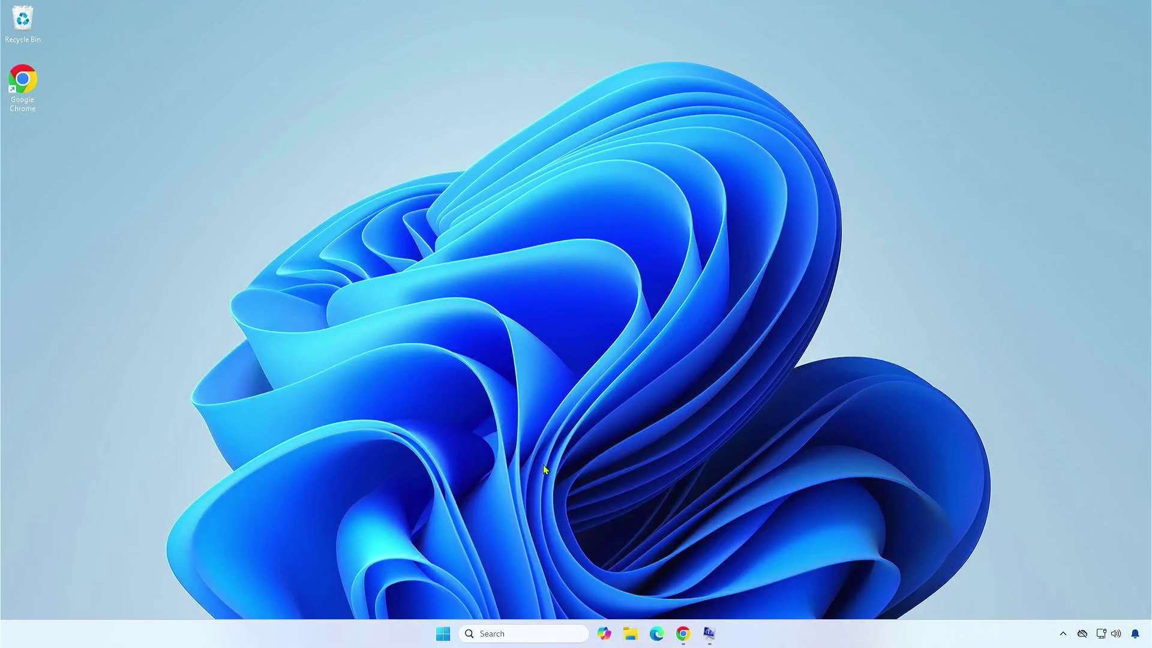
- Download mb_utility_app_center_B24.1105.1.zip from the B550M AORUS ELITE AX support page's Utility list
left_click(684, 634)
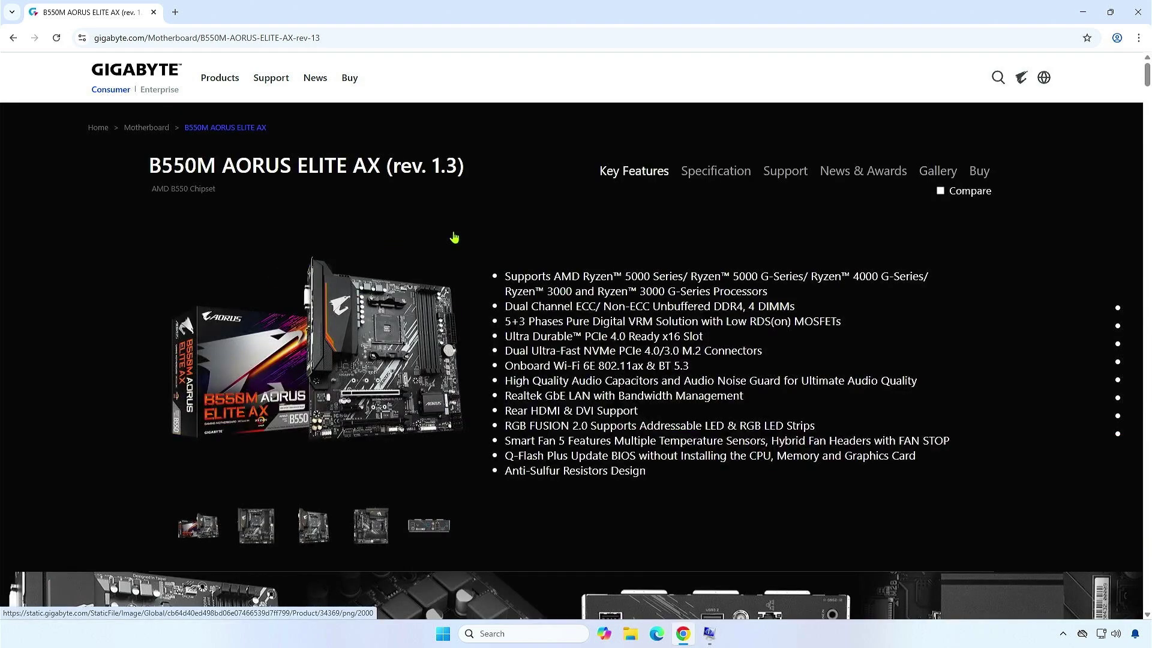
left_click(776, 176)
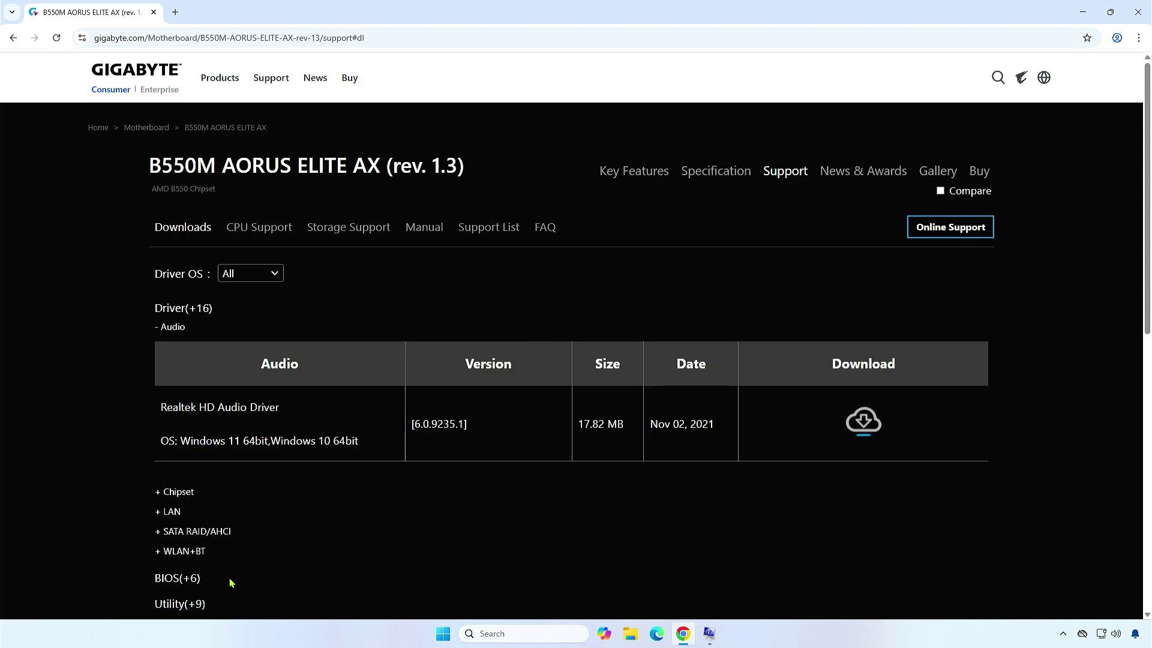
left_click(198, 606)
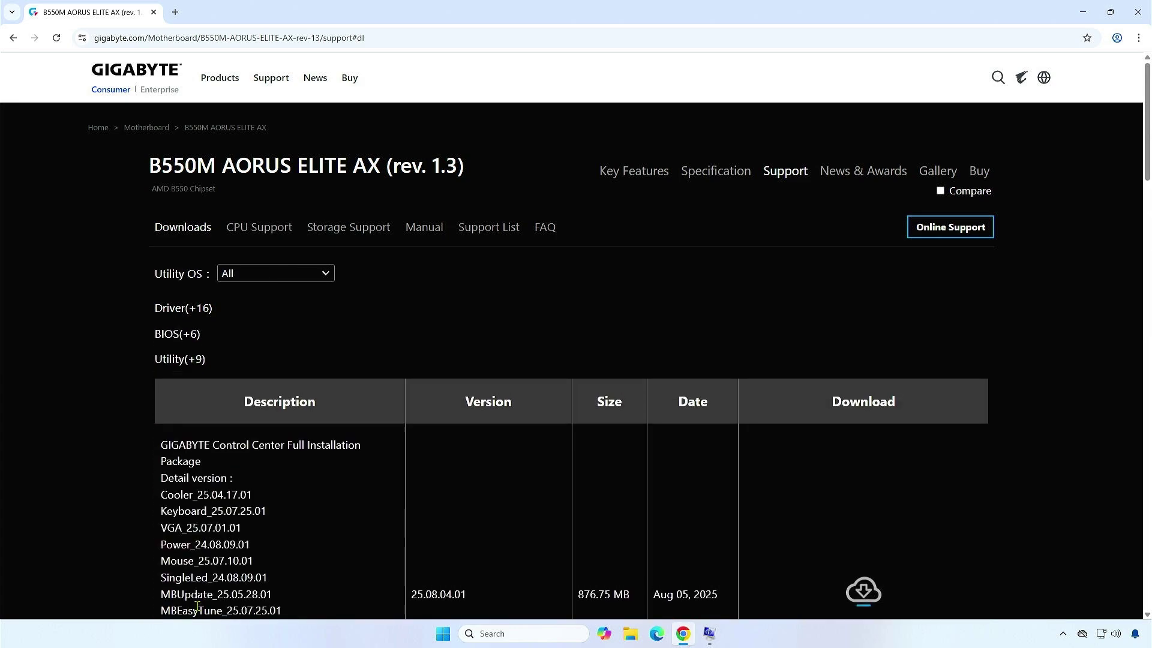
scroll(436, 428, "down", 6)
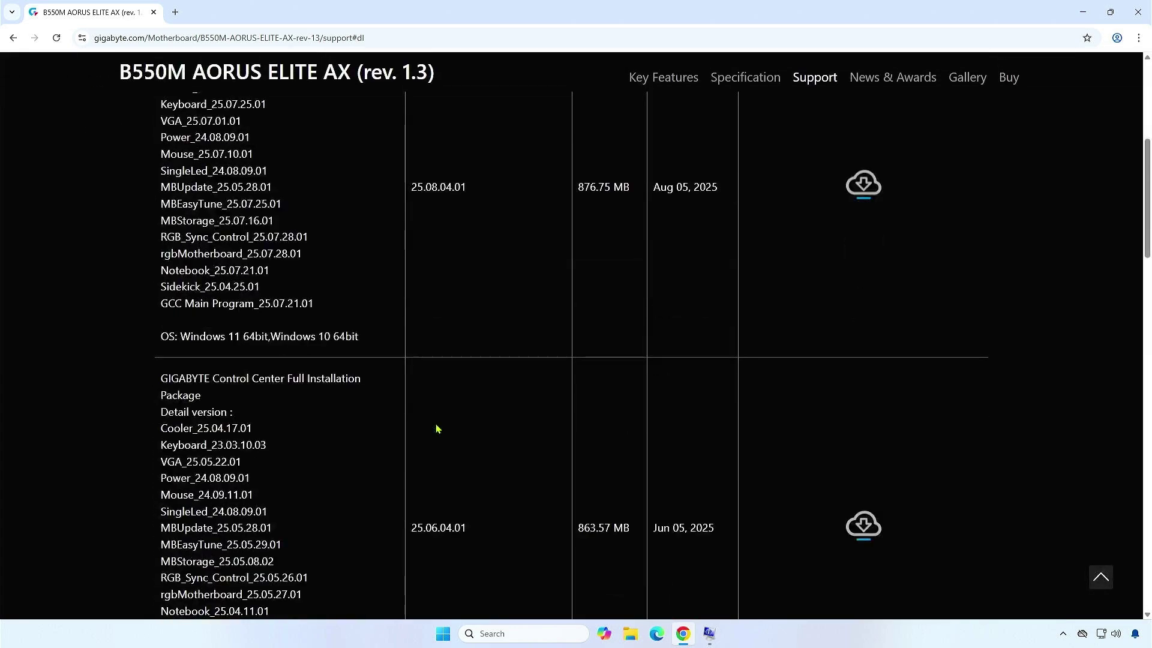
scroll(436, 428, "down", 10)
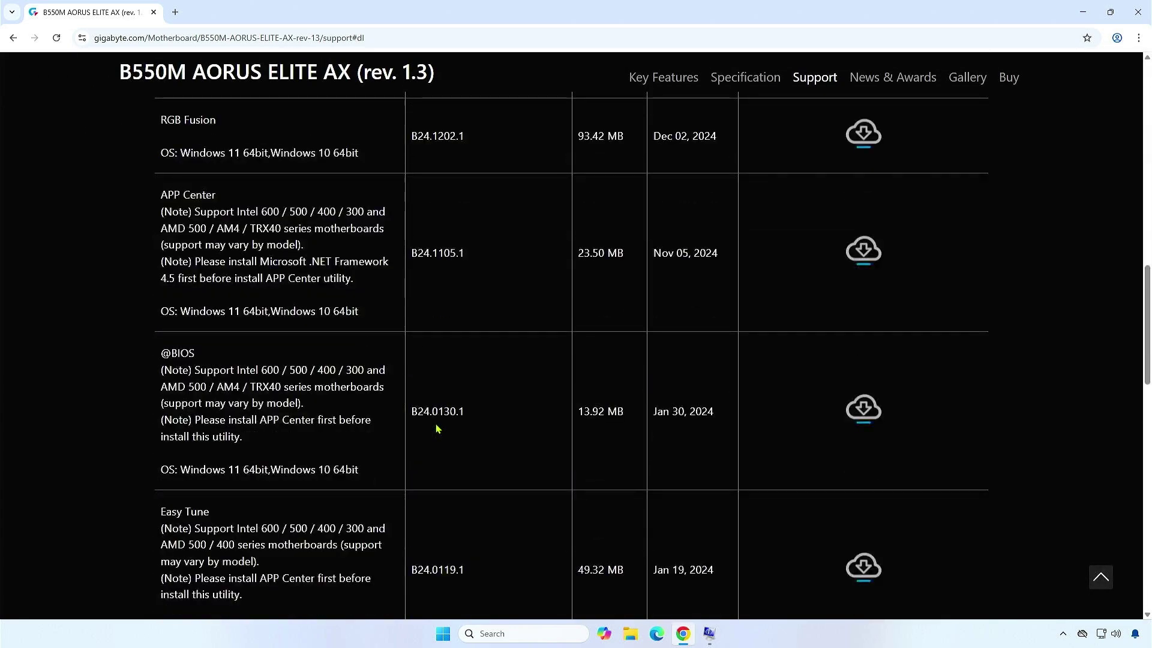
left_click(865, 265)
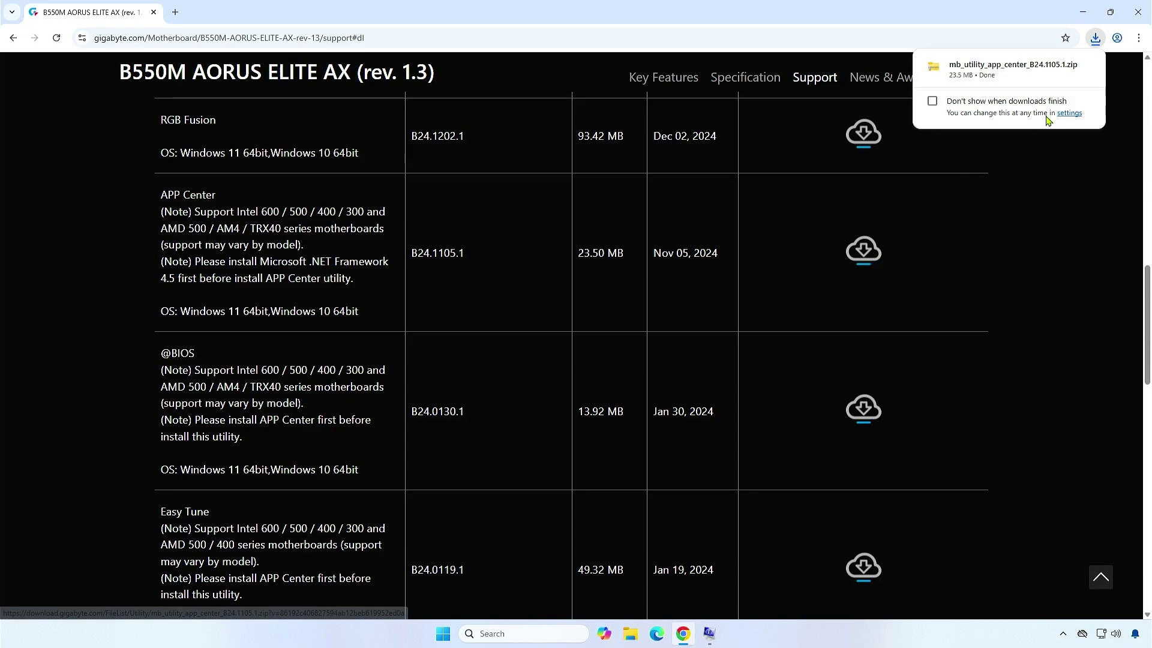
- Extract the downloaded APP Center zip into its suggested folder
left_click(1063, 67)
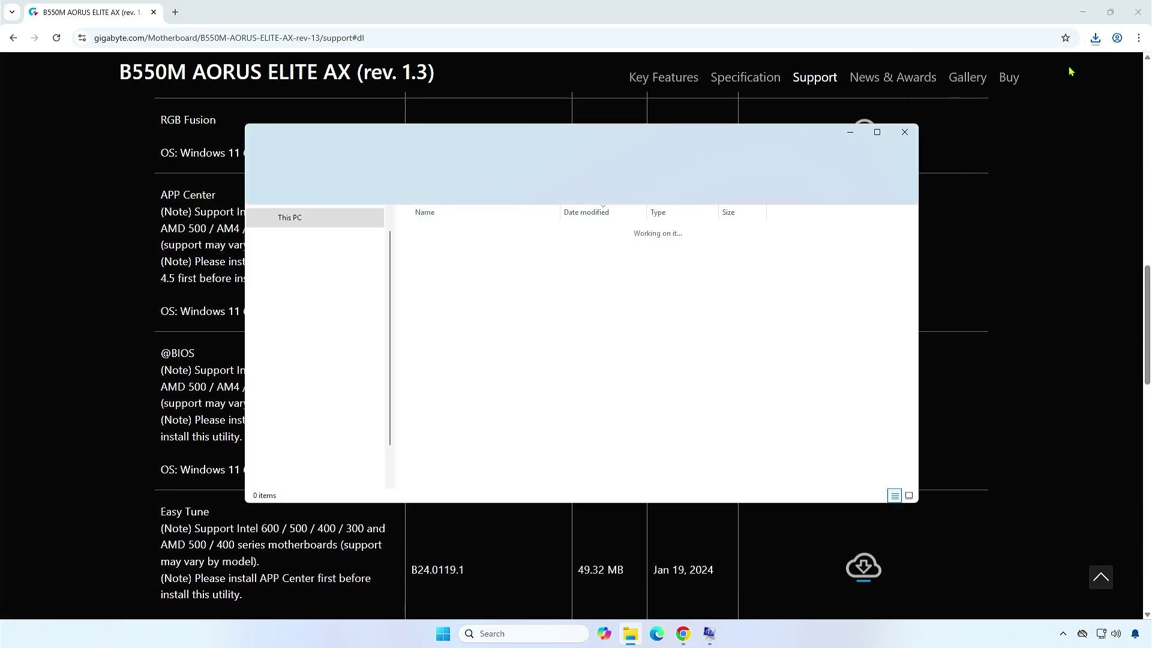
left_click(1082, 12)
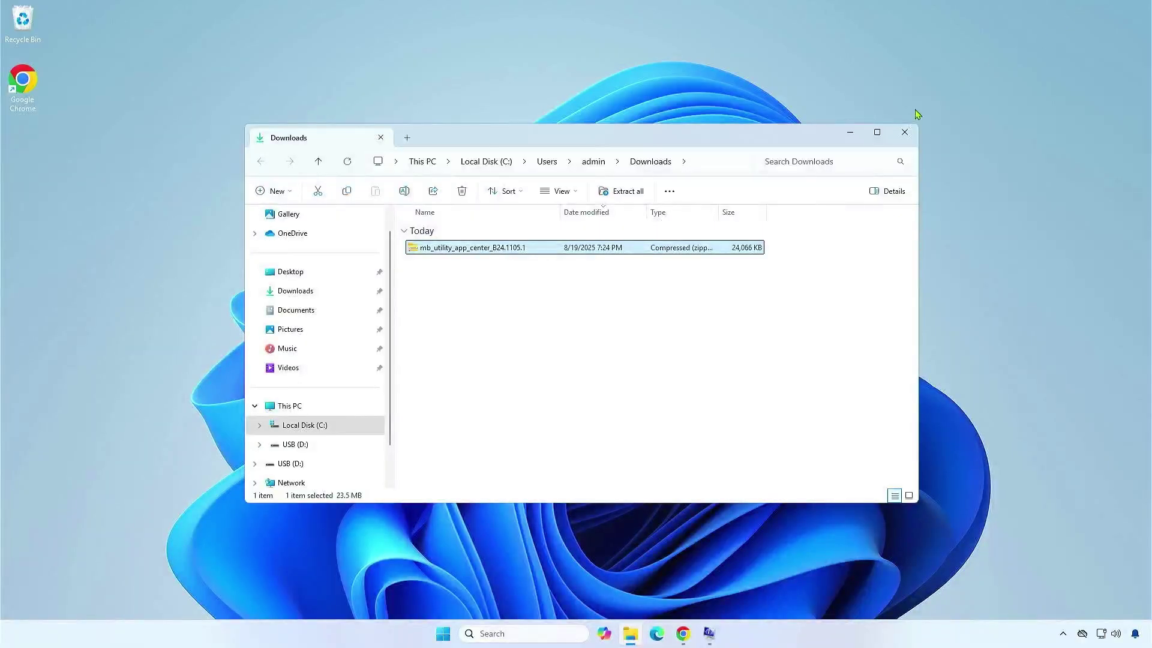
right_click(607, 250)
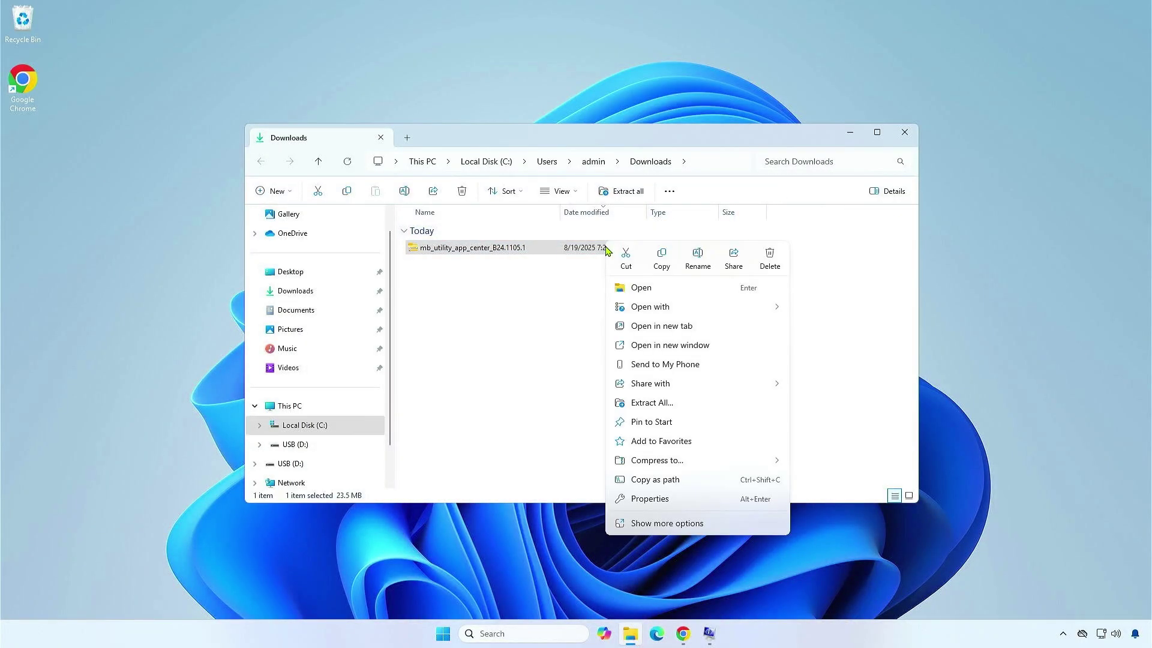
left_click(681, 404)
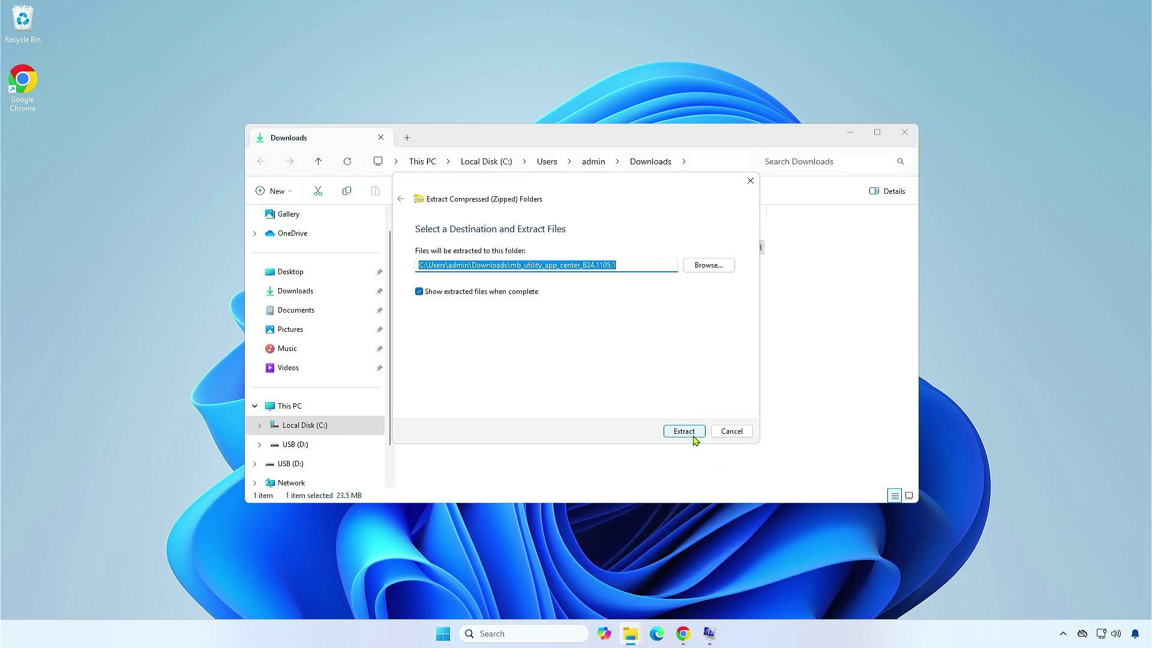
left_click(693, 438)
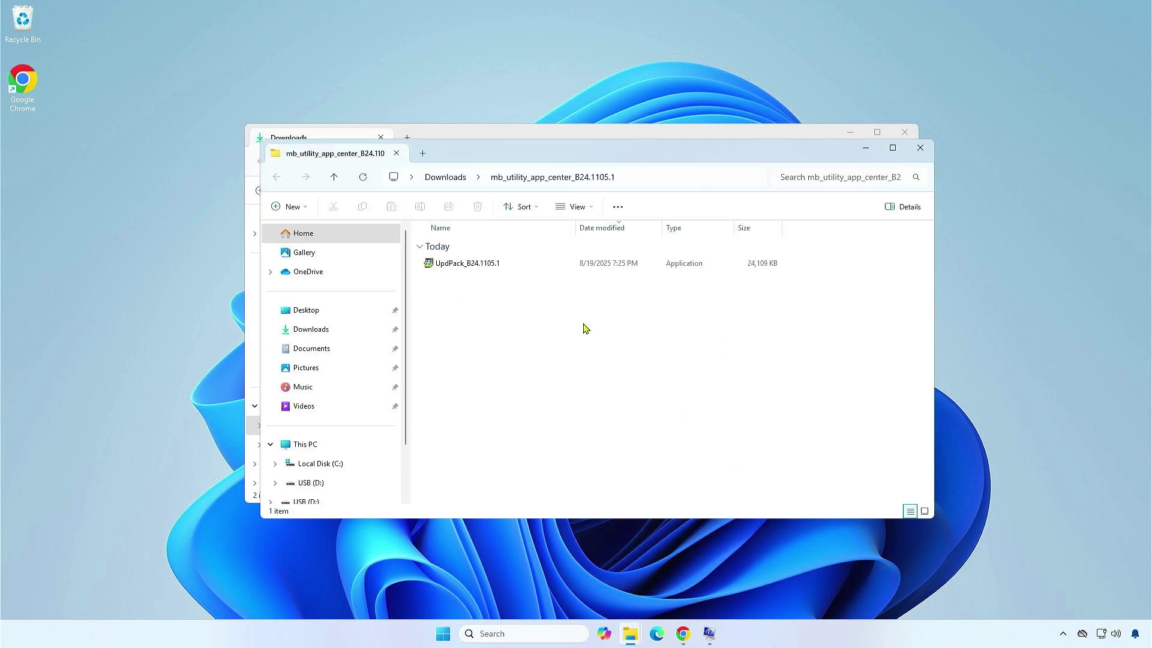
- Run UpdPack_B24.1105.1 and accept the license to install APP Center
left_click(507, 267)
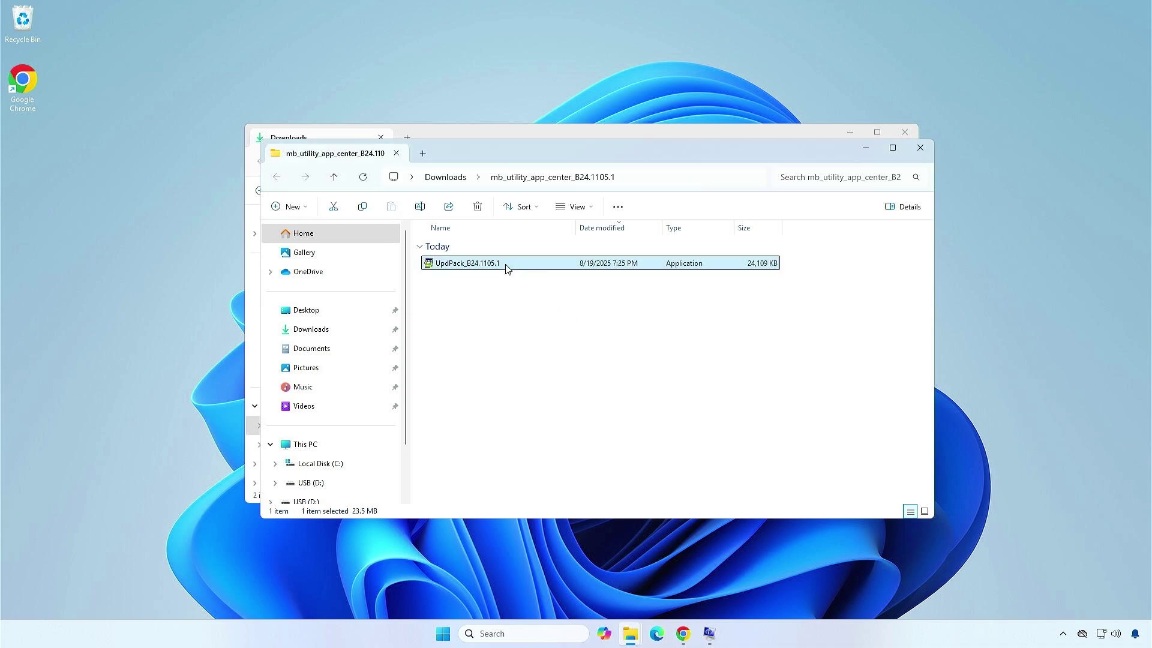
double_click(507, 268)
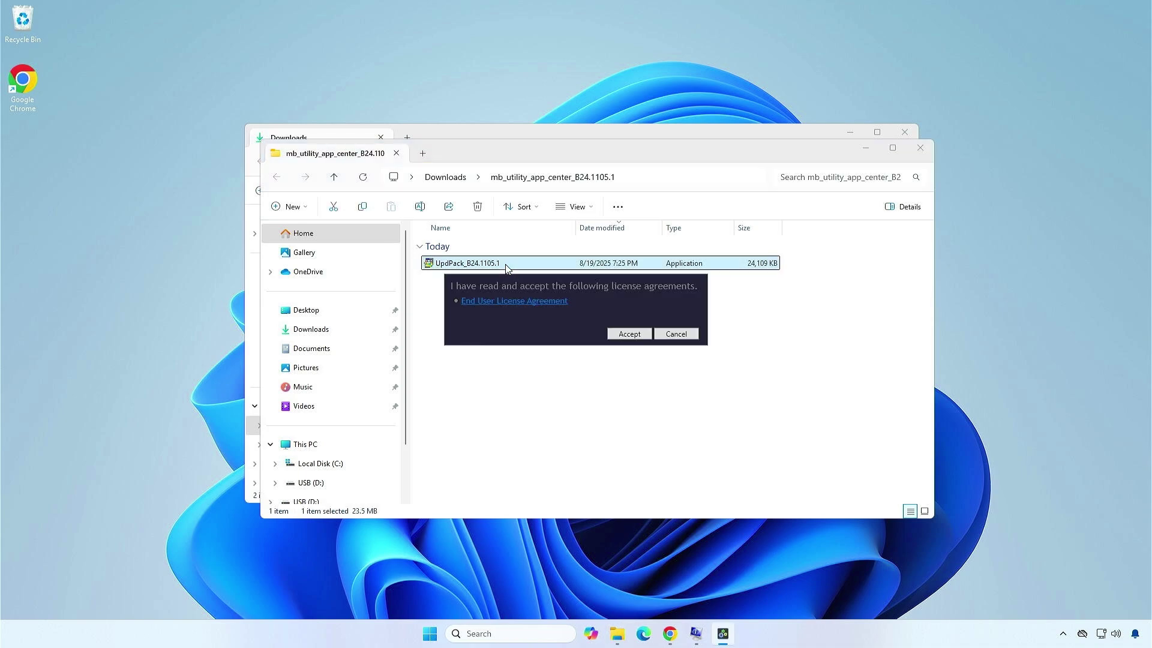
left_click(628, 334)
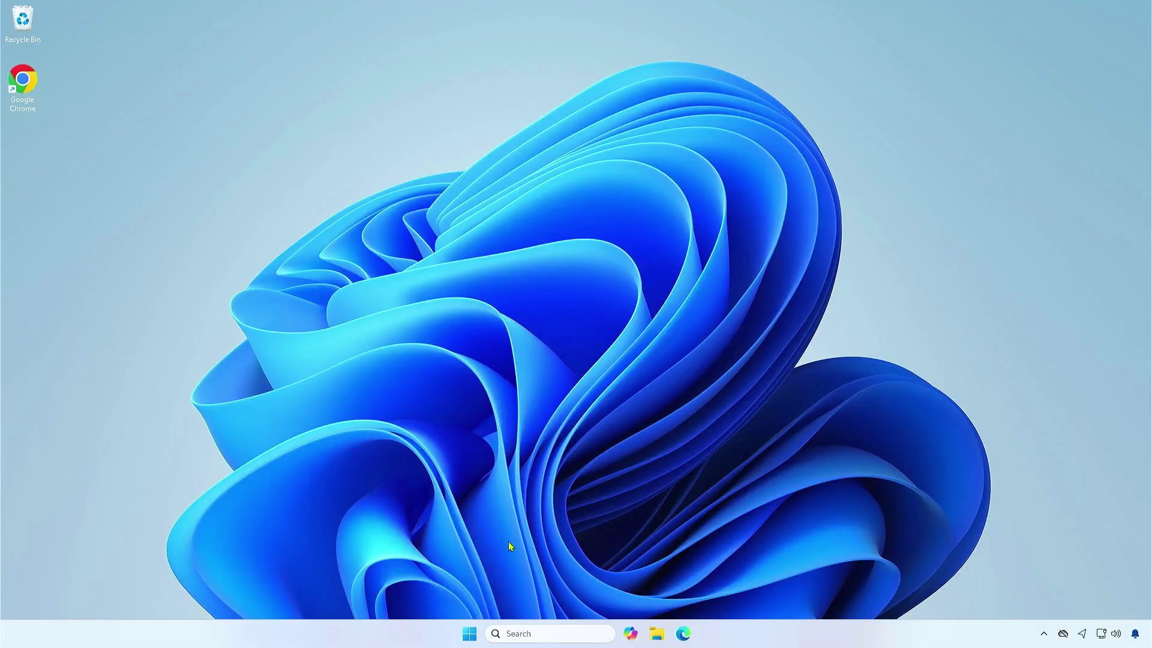
left_click(468, 634)
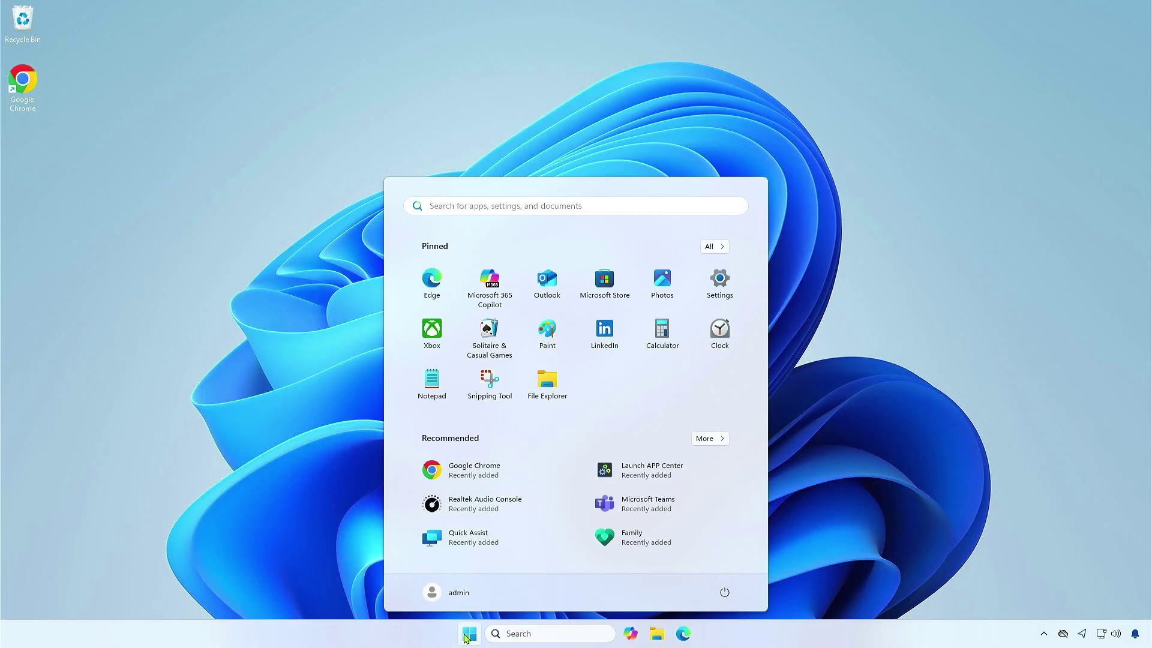
left_click(652, 471)
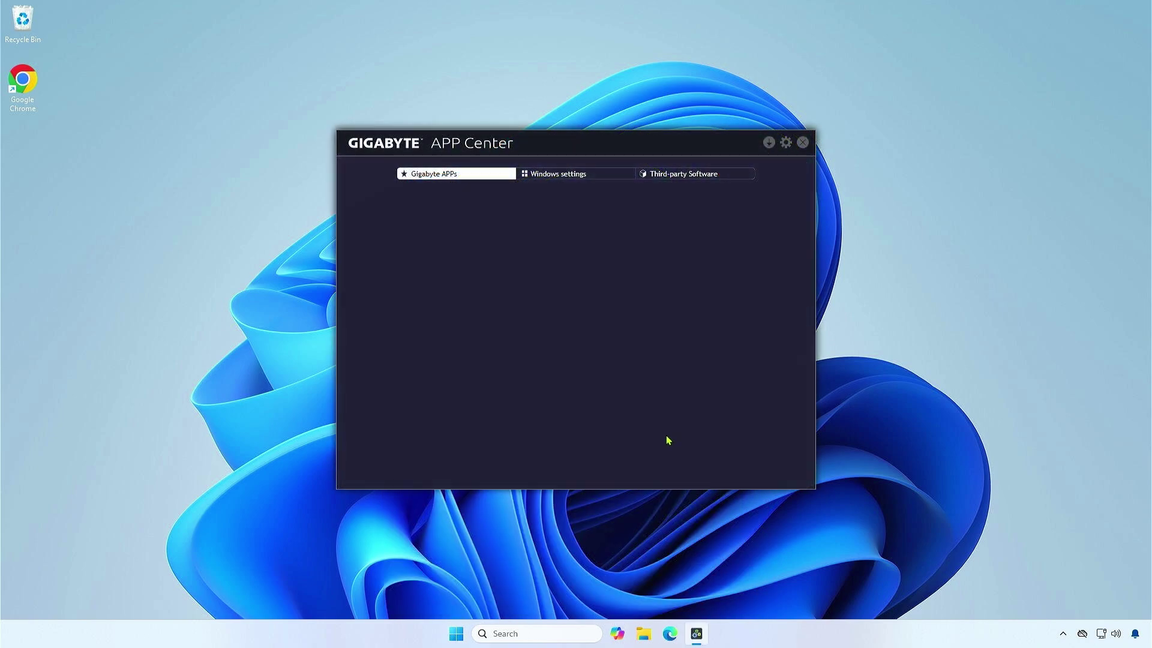
left_click(768, 145)
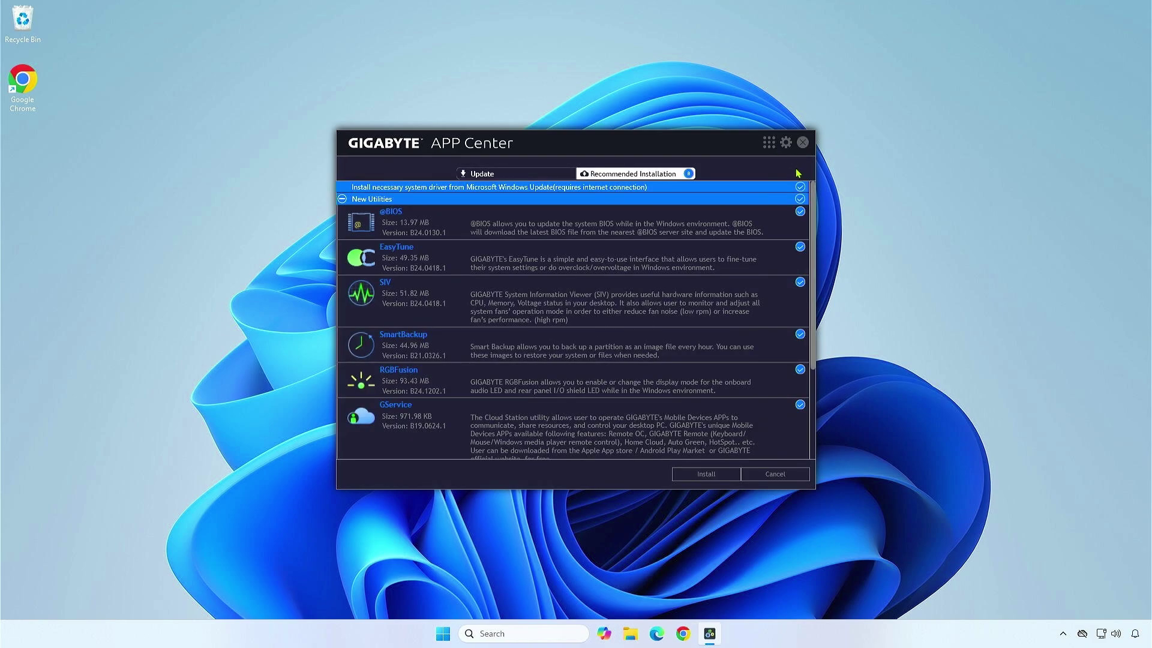
left_click(801, 187)
left_click(800, 199)
scroll(805, 220, "down", 3)
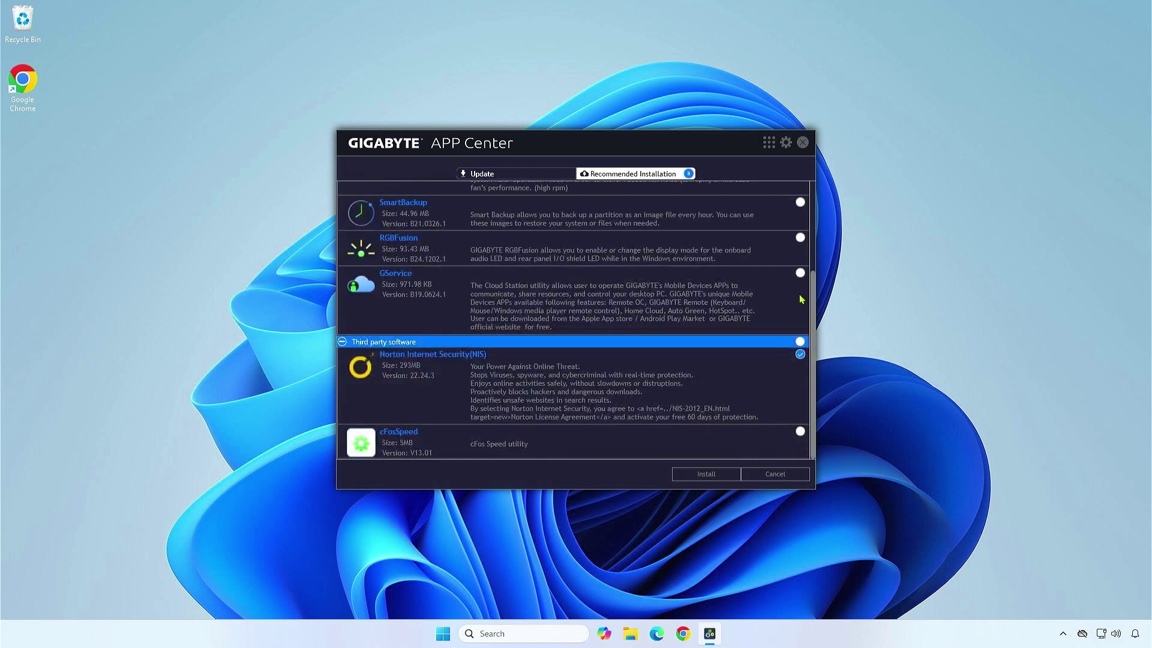
left_click(801, 354)
left_click(720, 474)
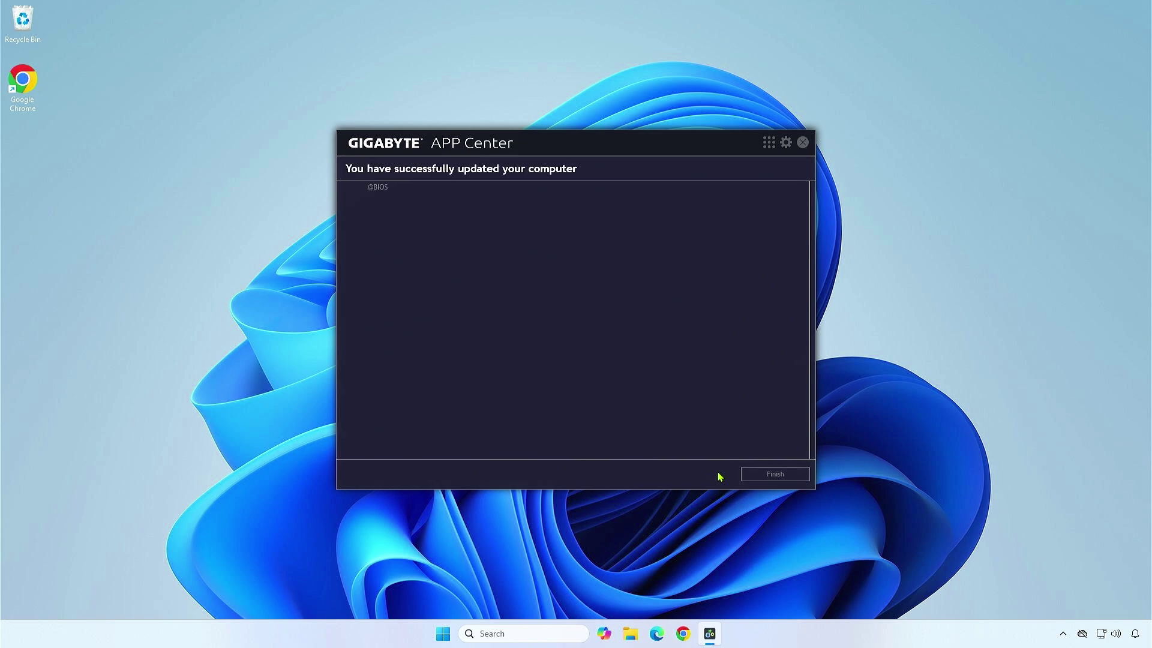
left_click(753, 480)
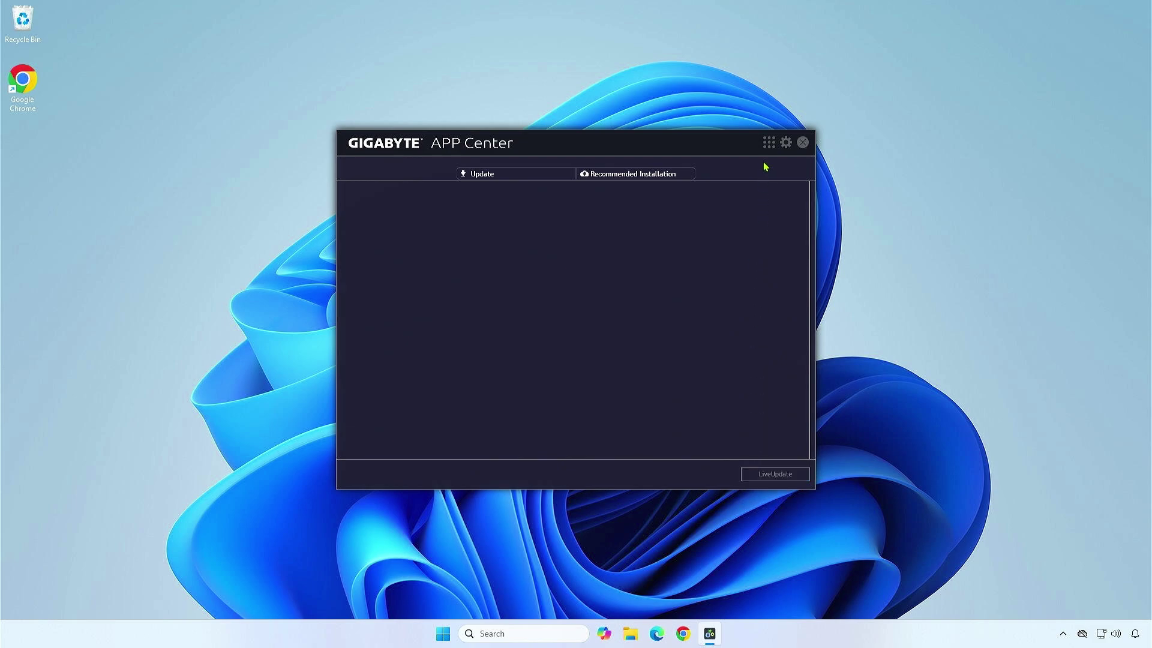
left_click(769, 142)
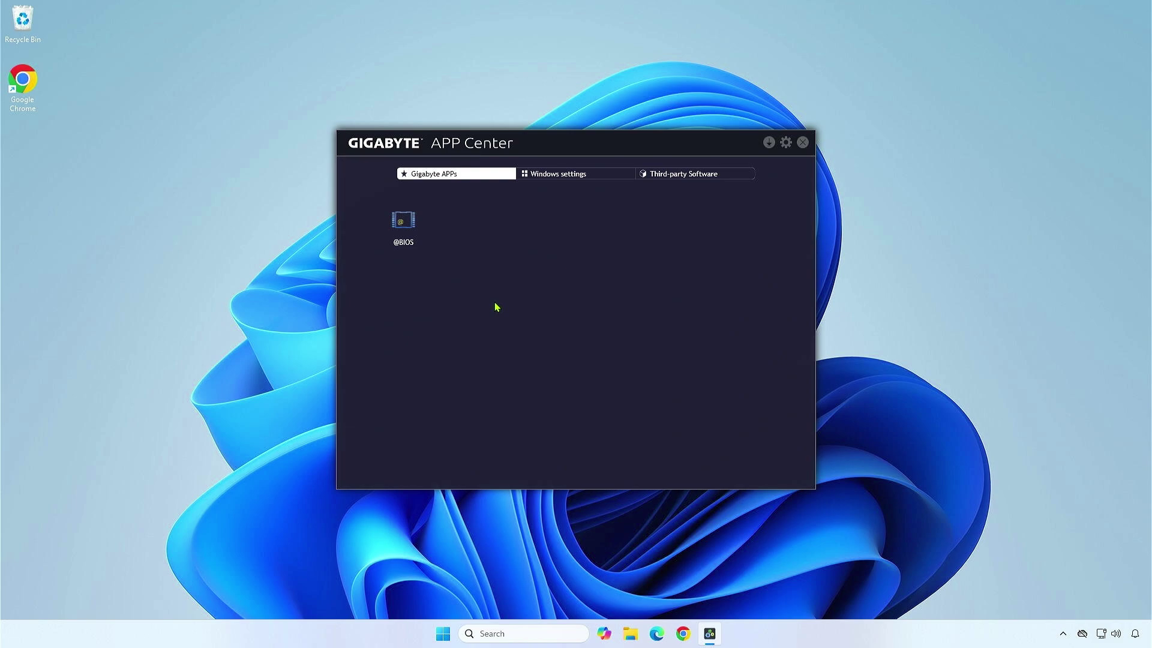
- Download the newest F5g BIOS zip (11.4 MB) and show it in the Downloads folder
left_click(684, 633)
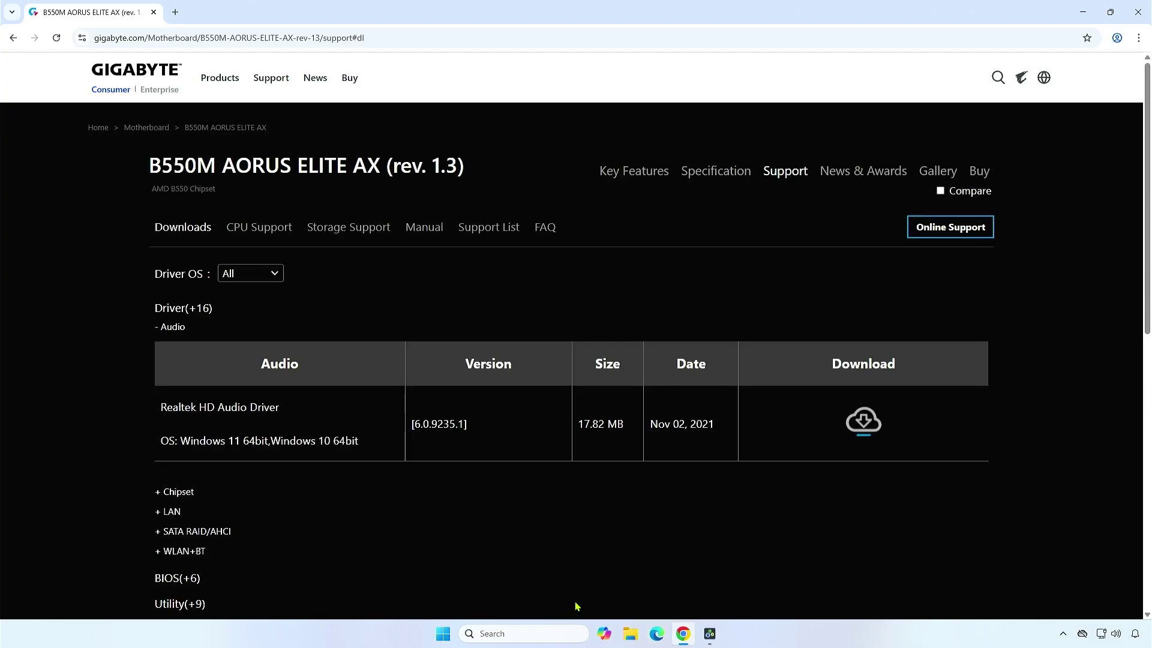
left_click(192, 579)
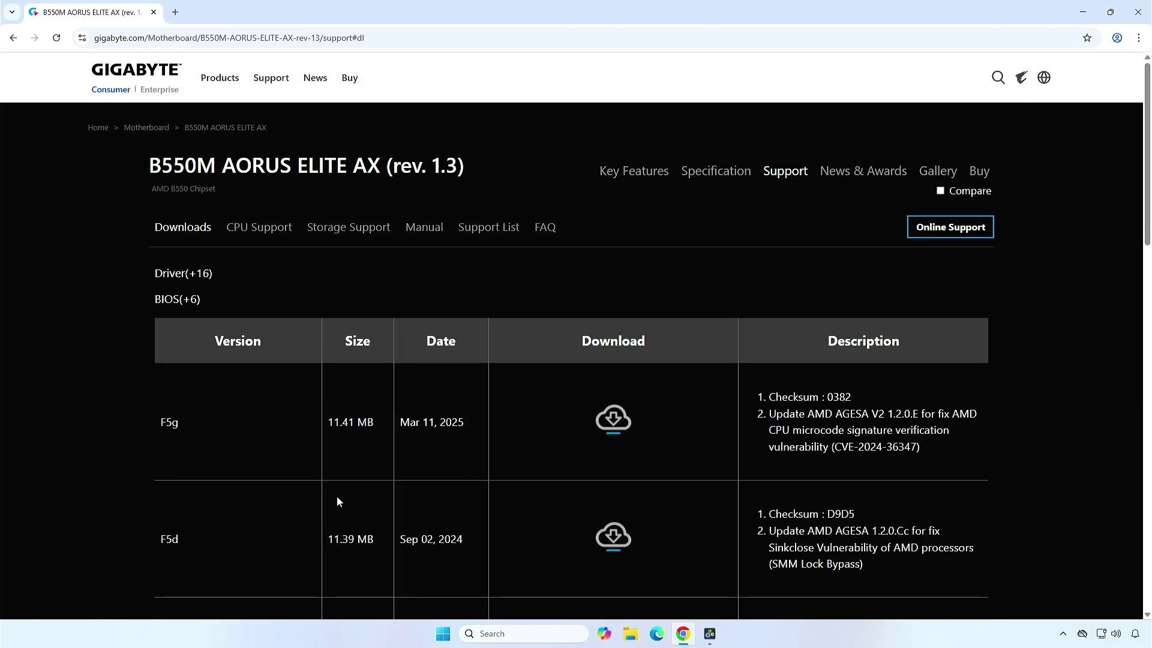
left_click(611, 418)
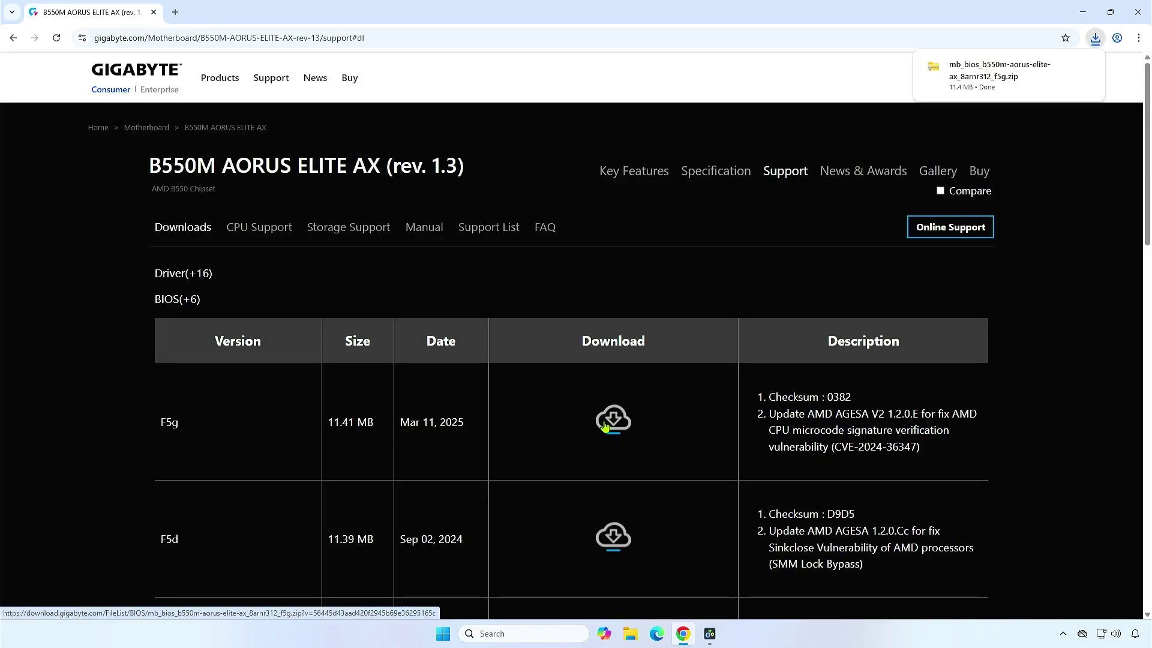
left_click(1062, 67)
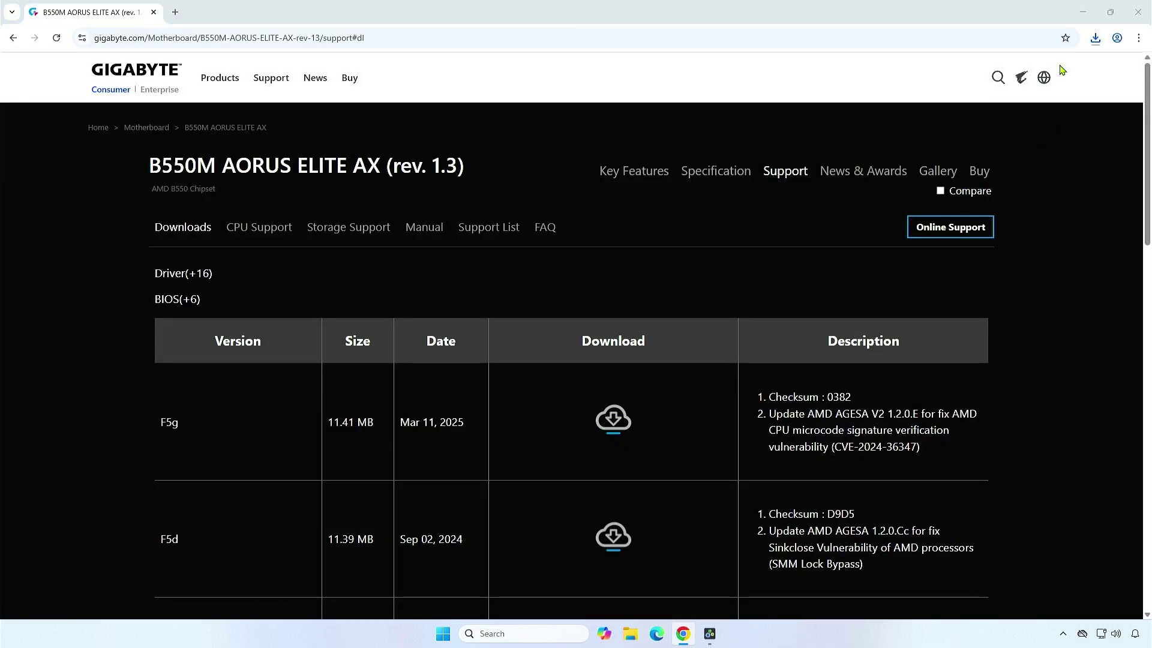
- Extract the F5g BIOS zip to get B550MAORUSELITEAX13.F5g, then close both Explorer windows
left_click(1085, 18)
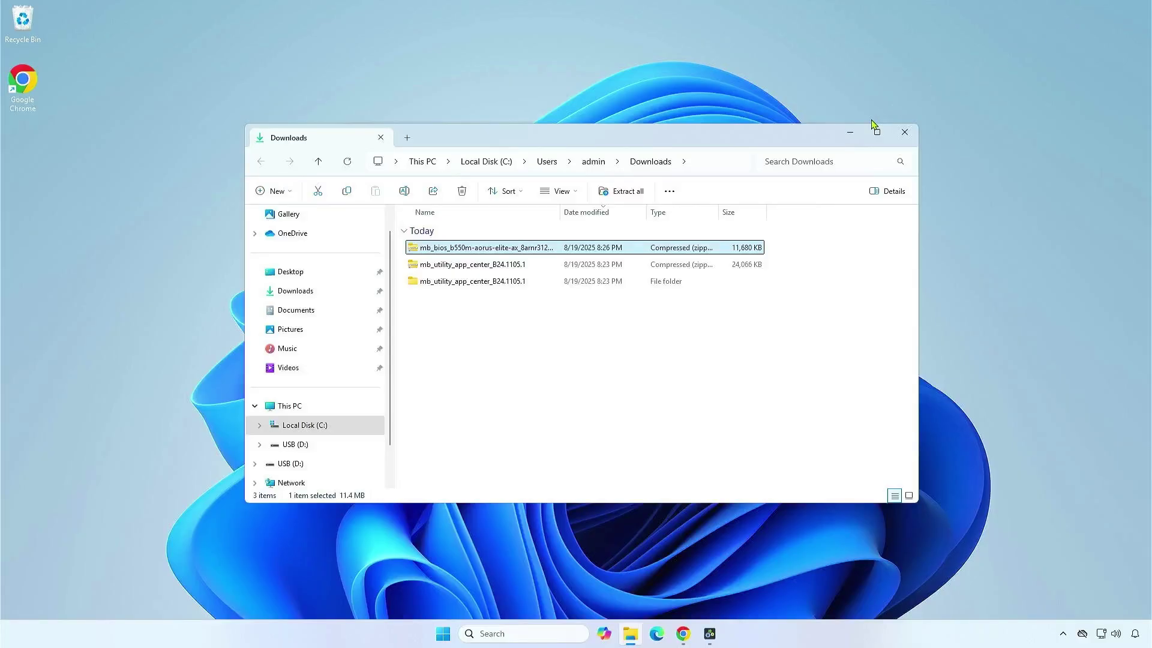
right_click(570, 251)
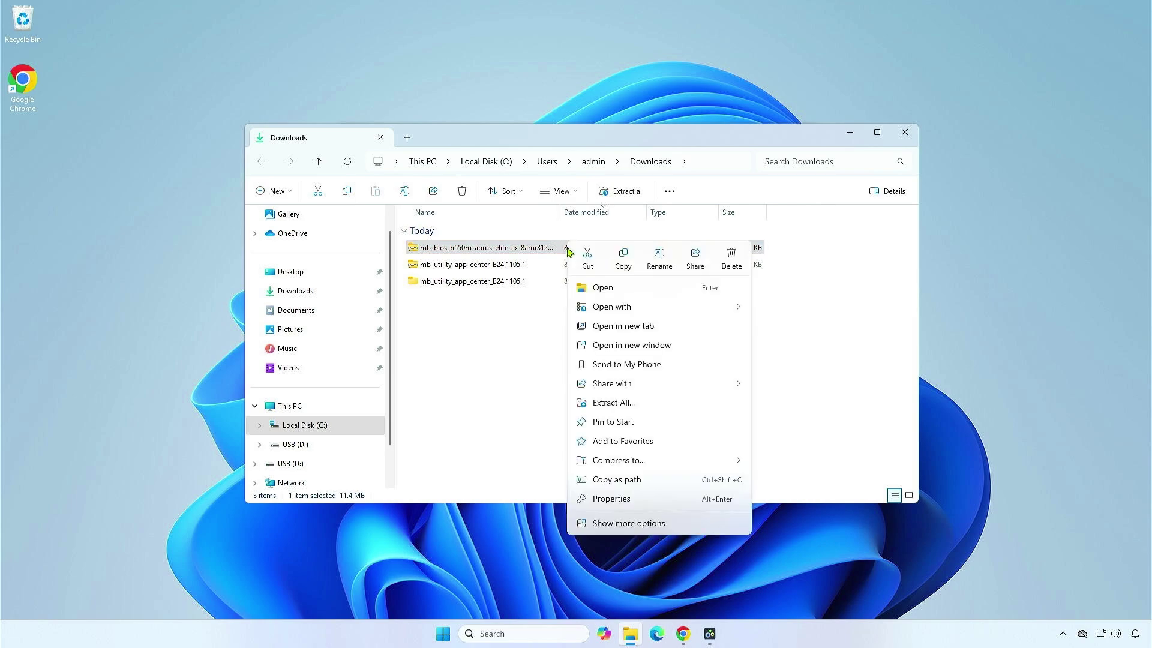
left_click(659, 402)
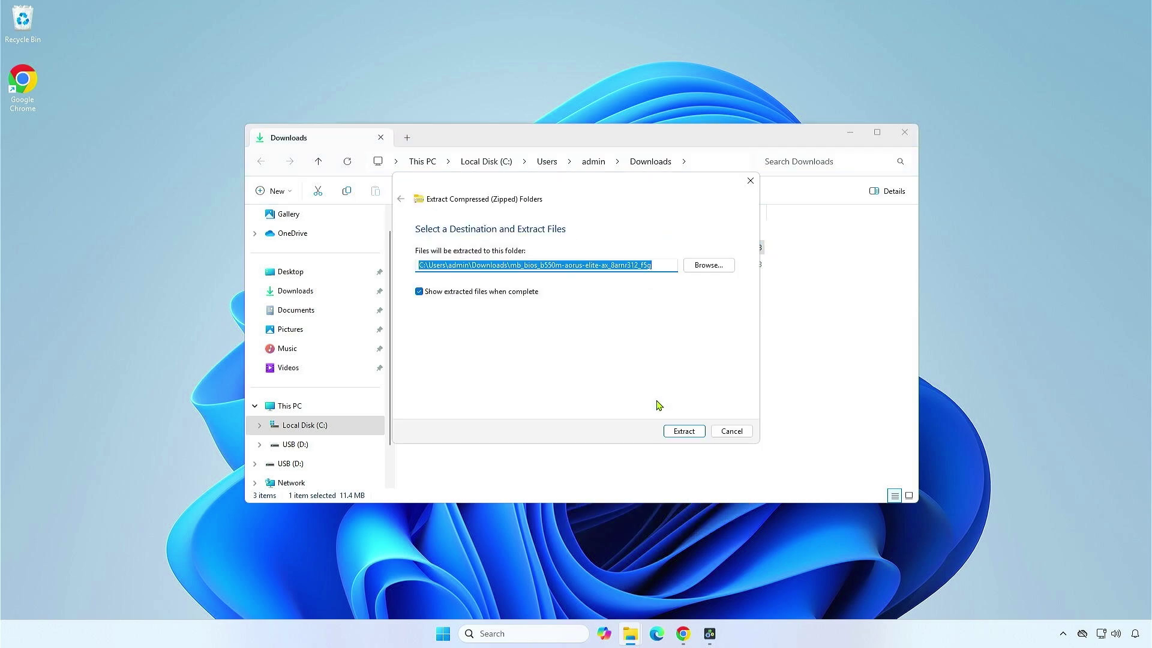
left_click(684, 431)
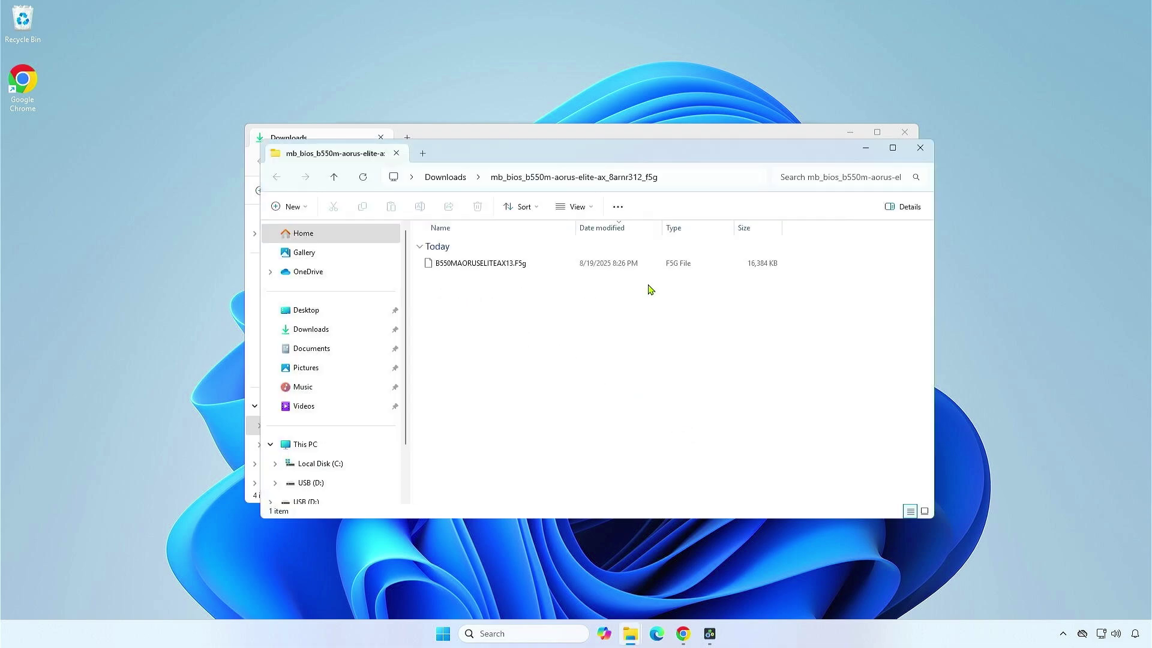
left_click(919, 148)
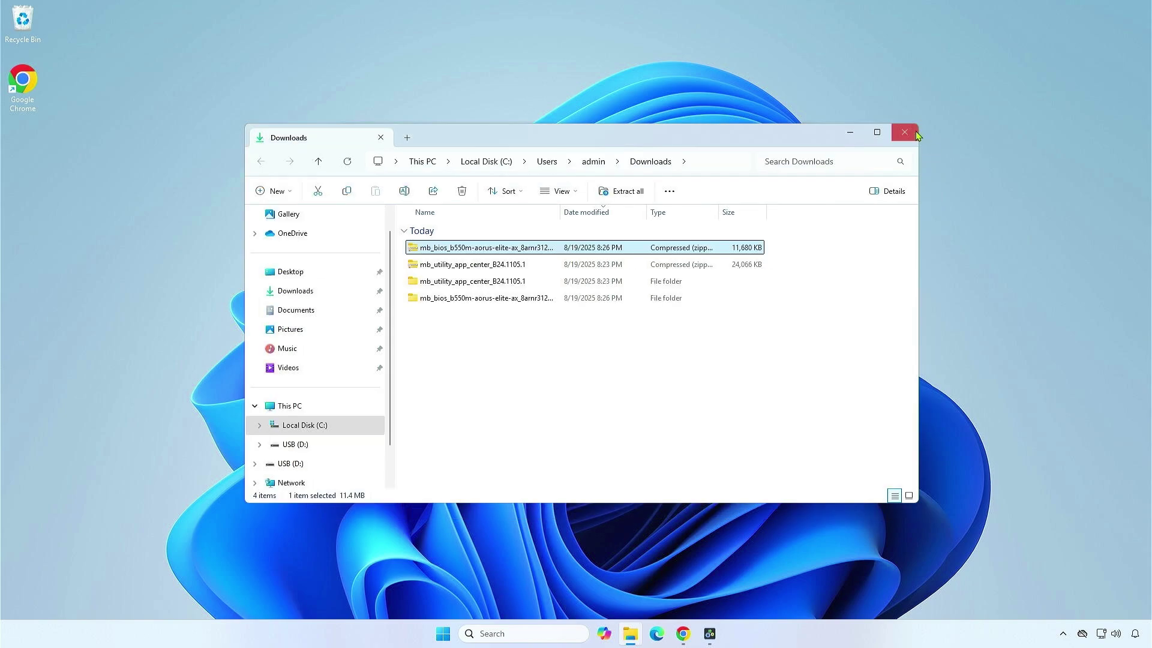
left_click(913, 132)
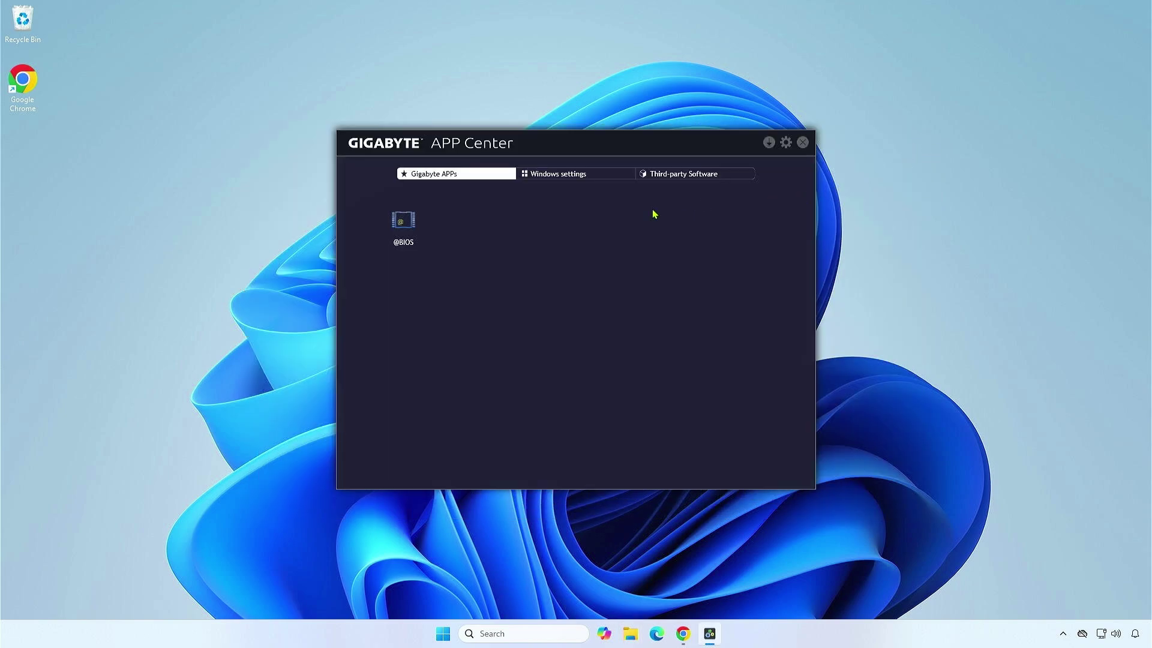
left_click(413, 236)
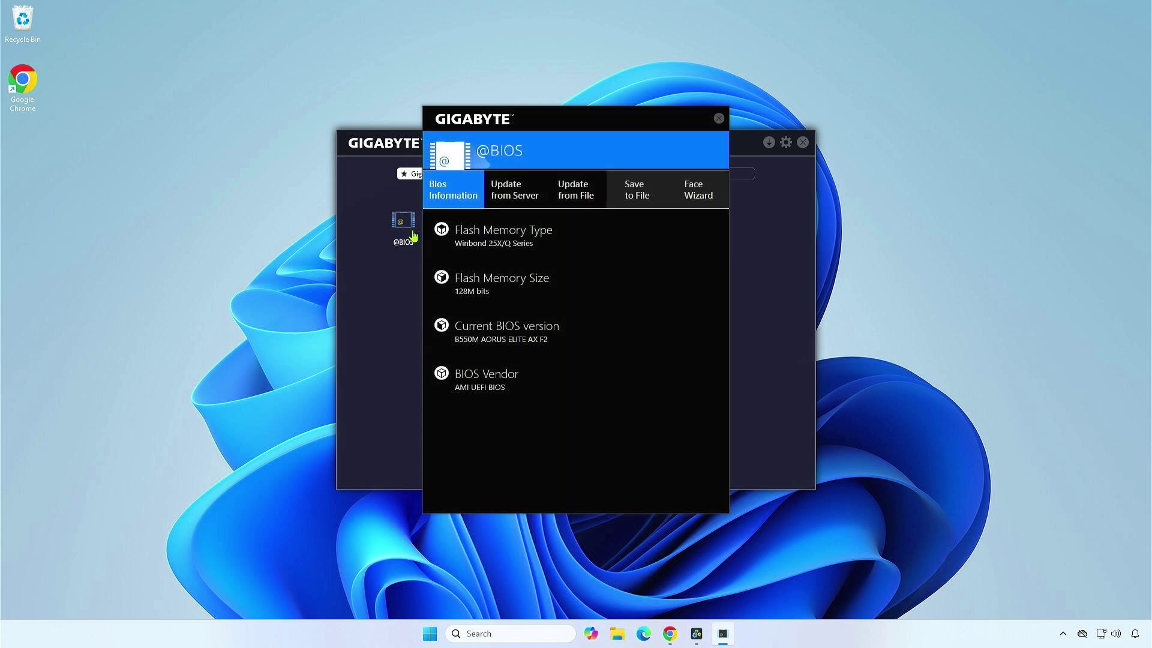
left_click(572, 200)
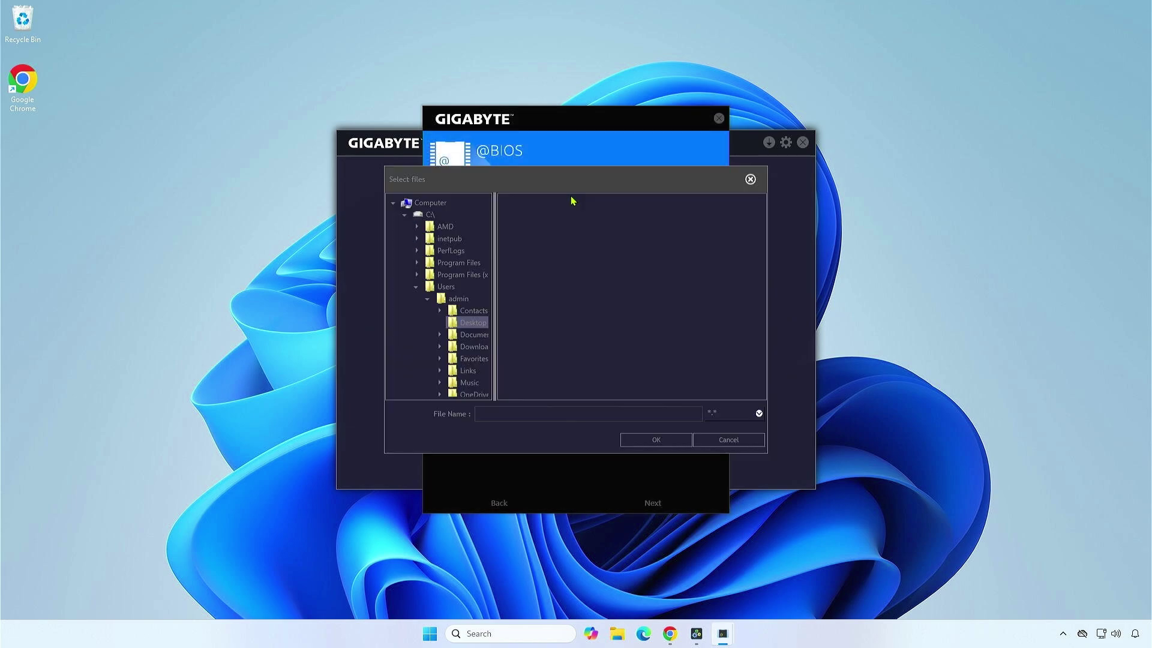
left_click(484, 348)
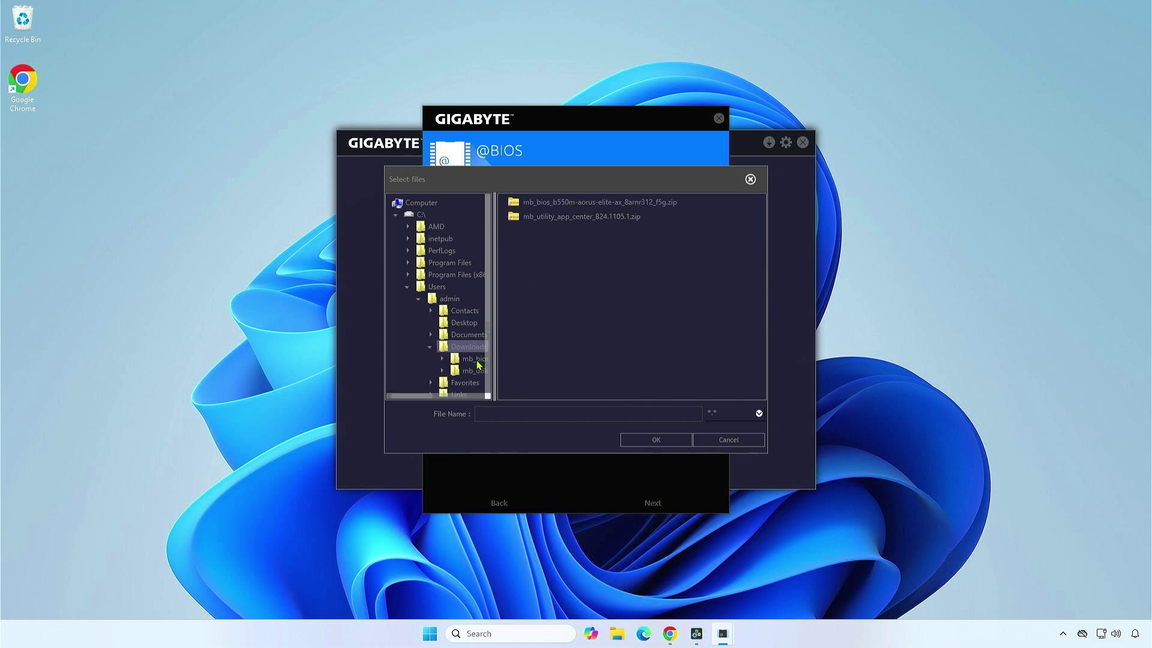
left_click(475, 358)
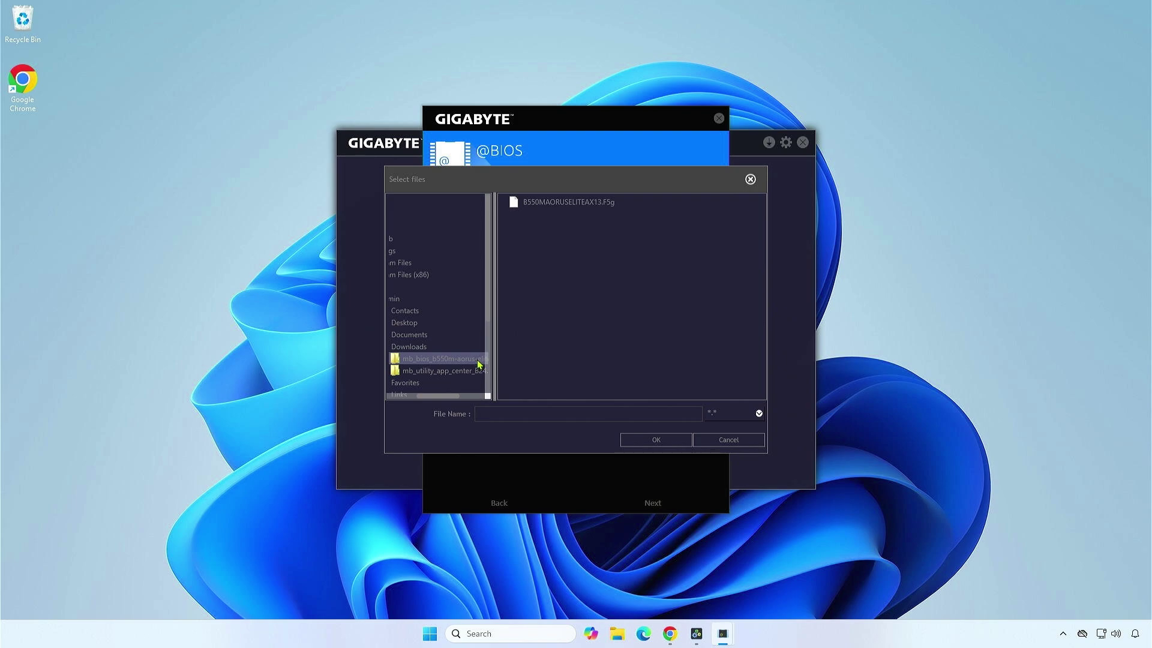
left_click(576, 205)
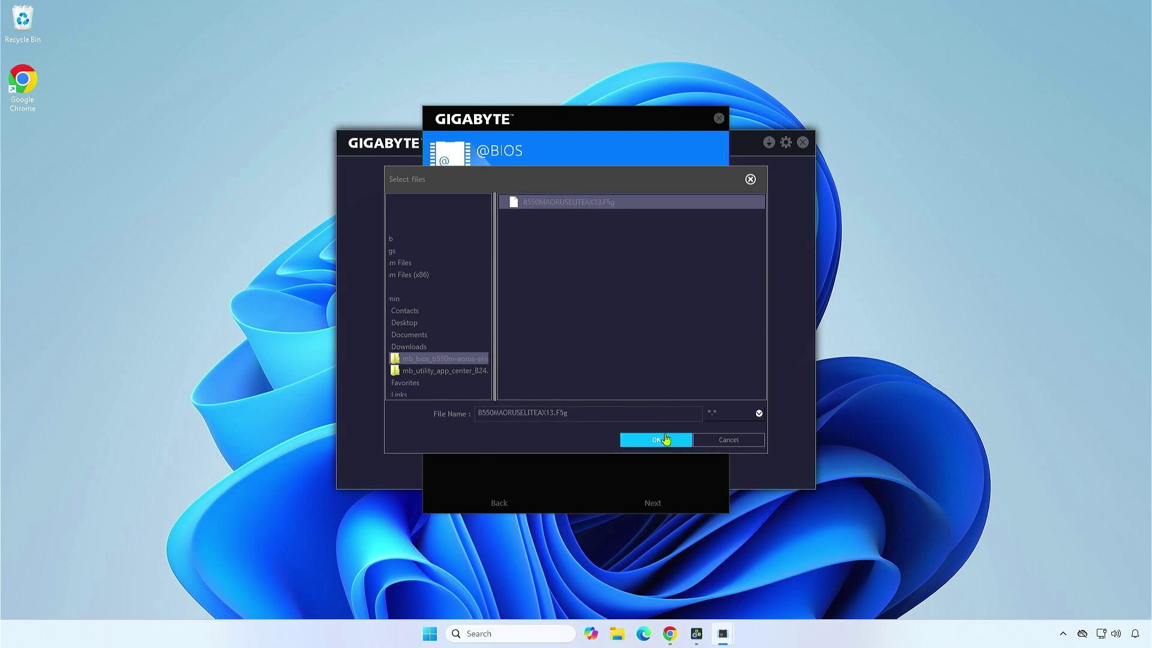
left_click(664, 443)
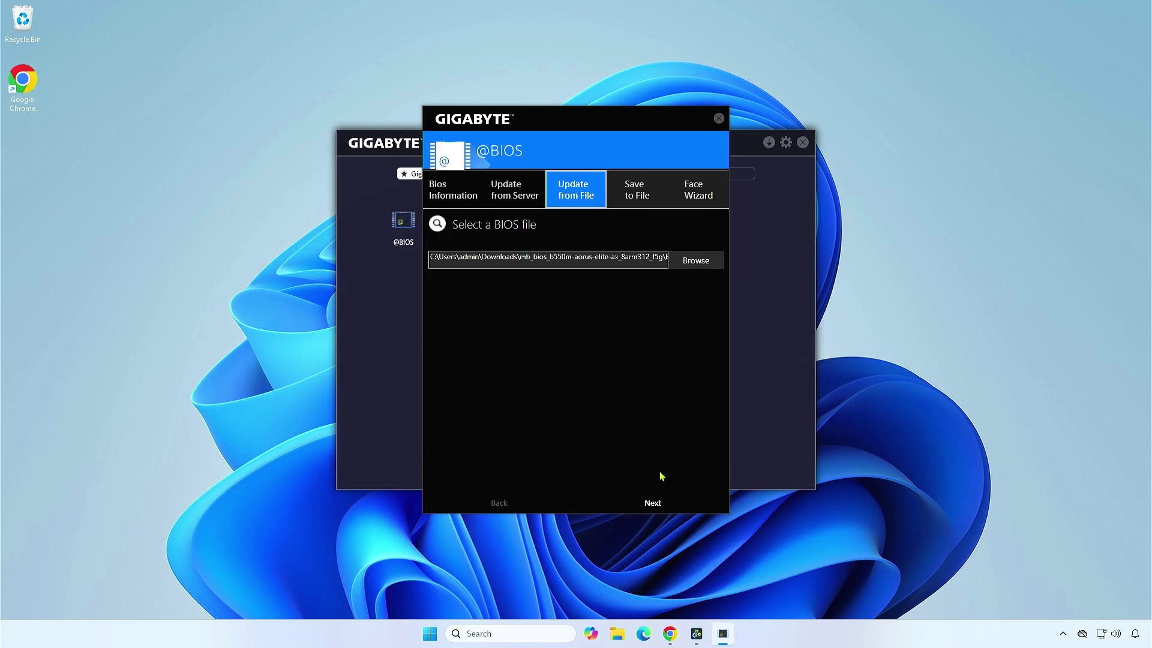
left_click(660, 505)
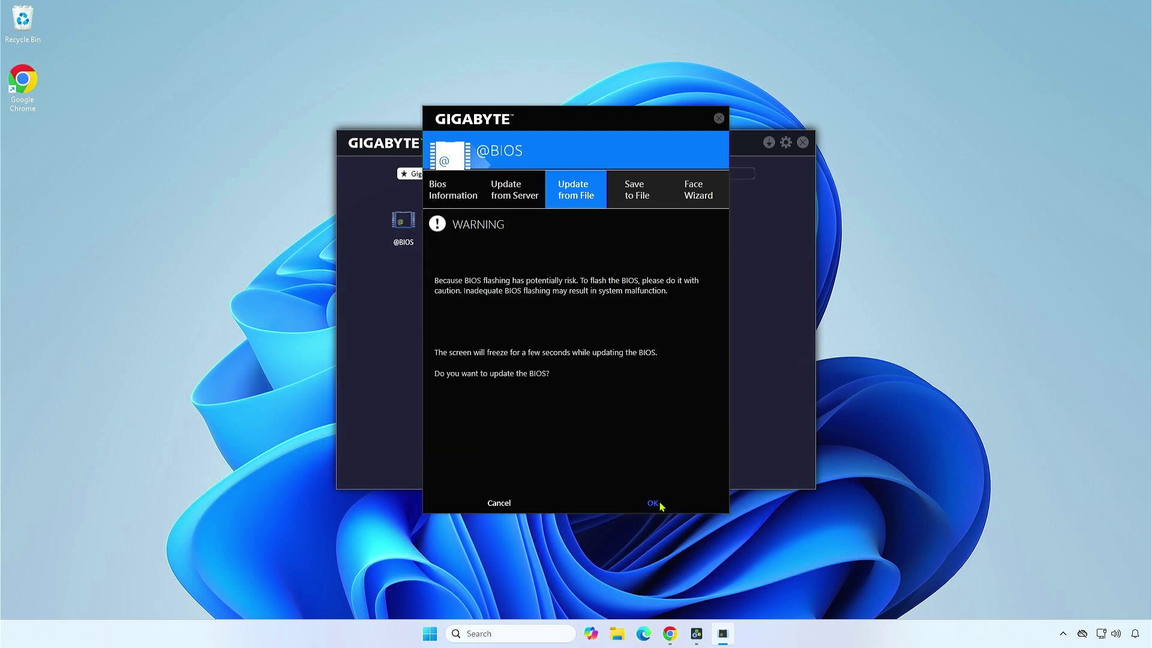
left_click(660, 504)
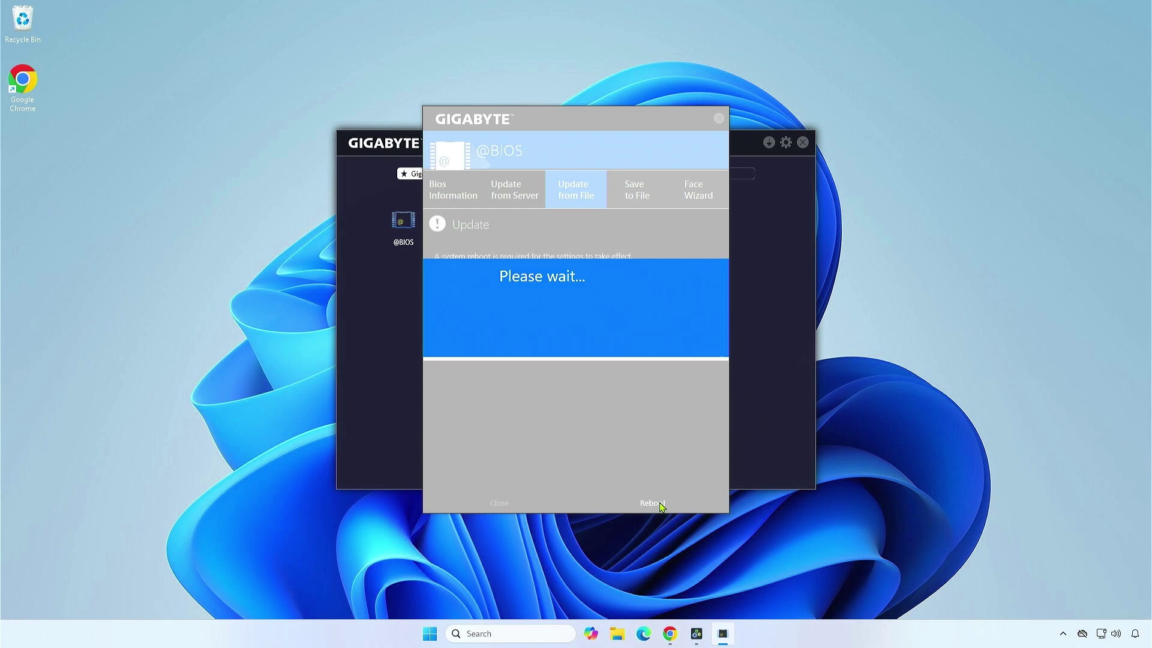
- Reboot the computer after flashing so the F5g BIOS is applied
left_click(657, 503)
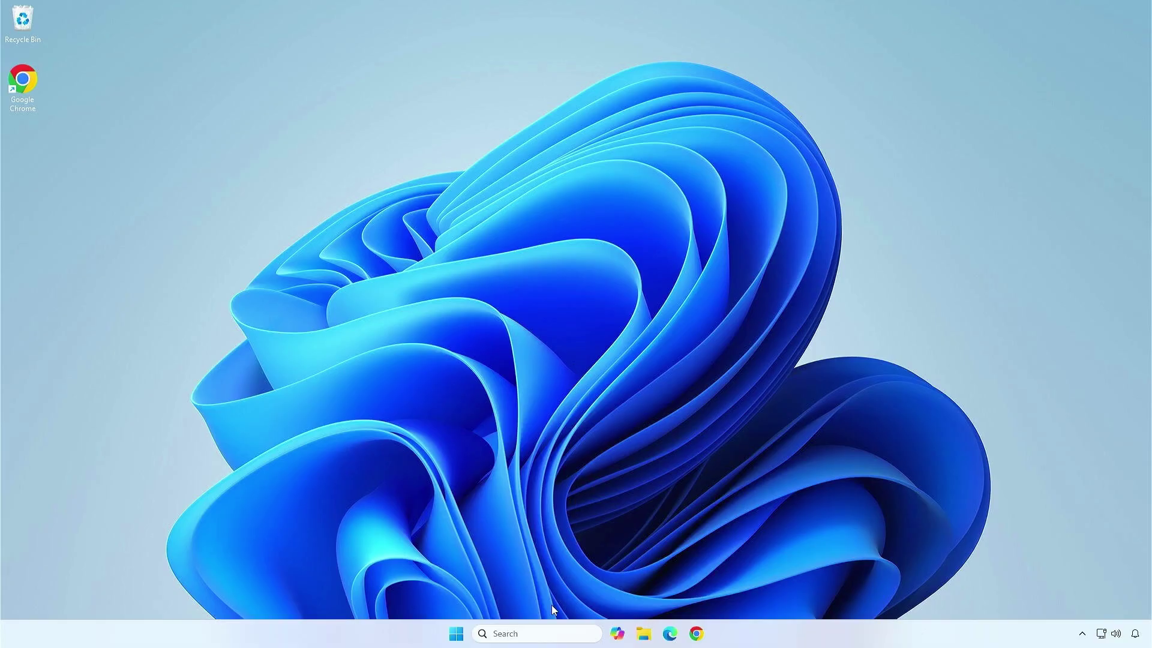
left_click(542, 635)
type("mmsinfo32")
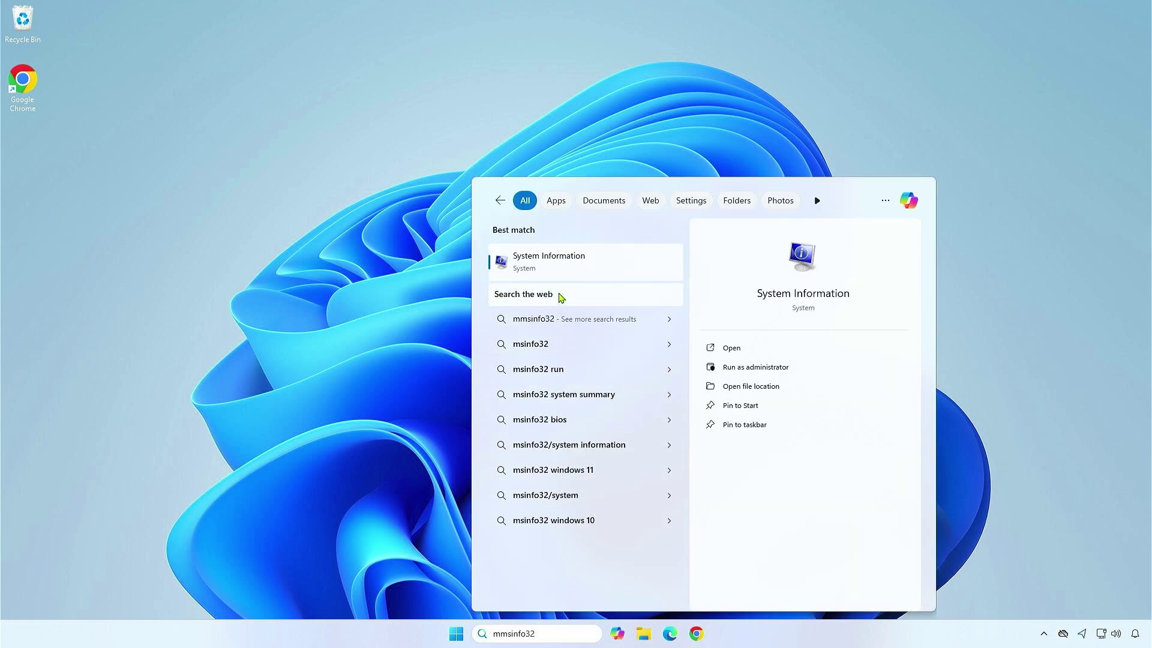
left_click(571, 270)
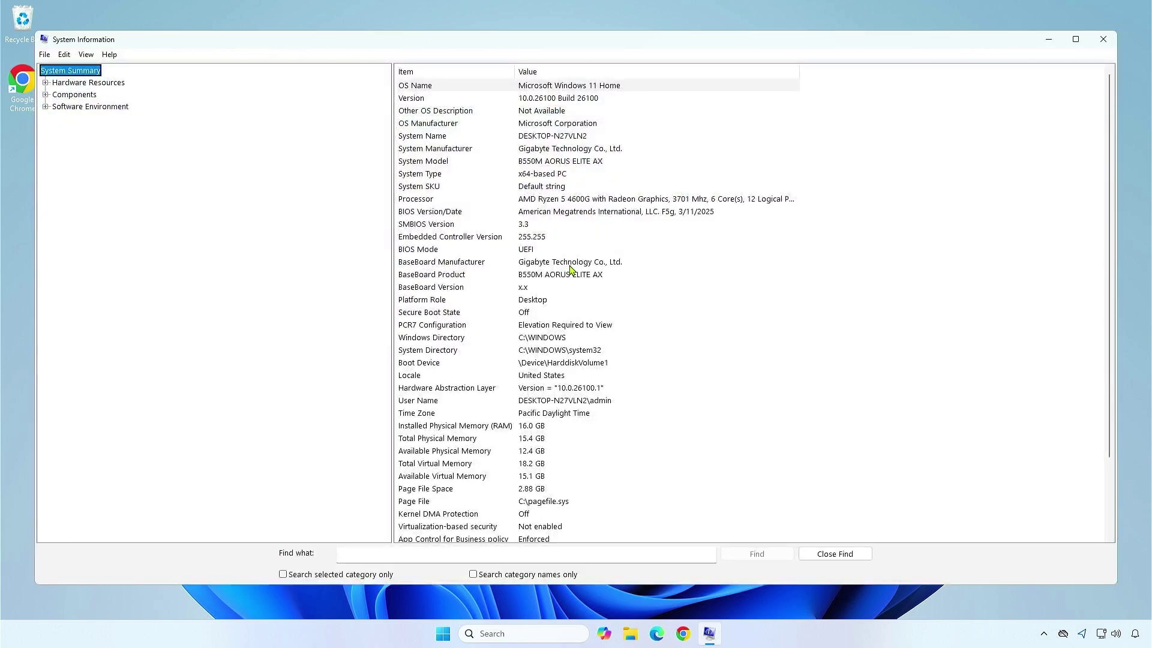
left_click(748, 211)
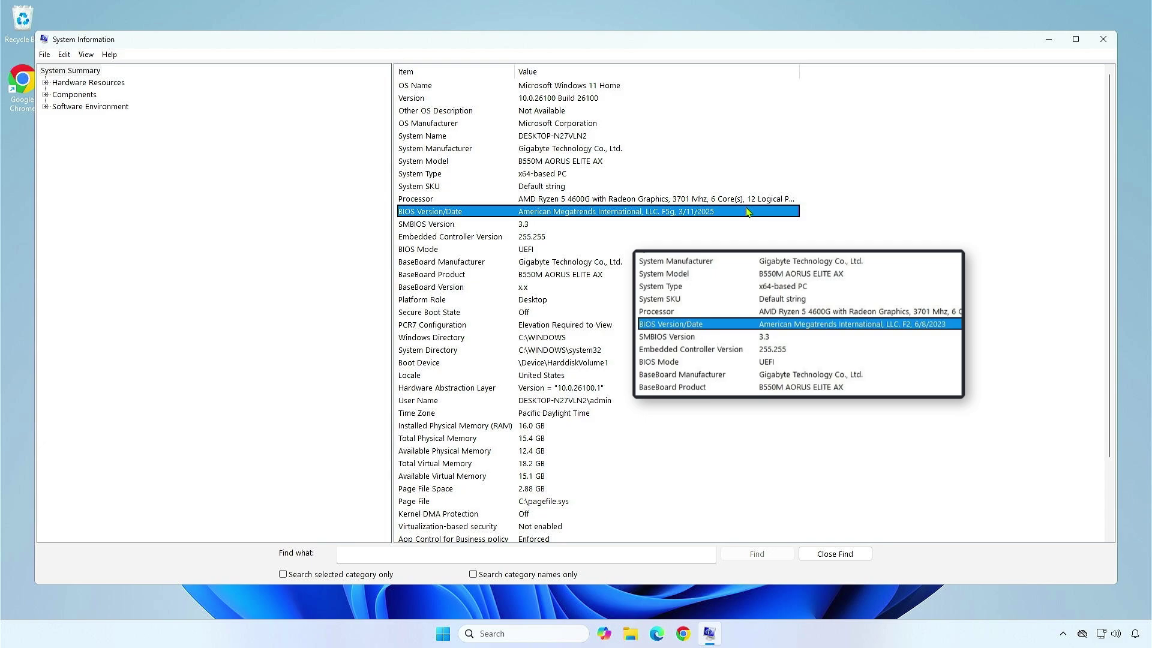
left_click(1095, 48)
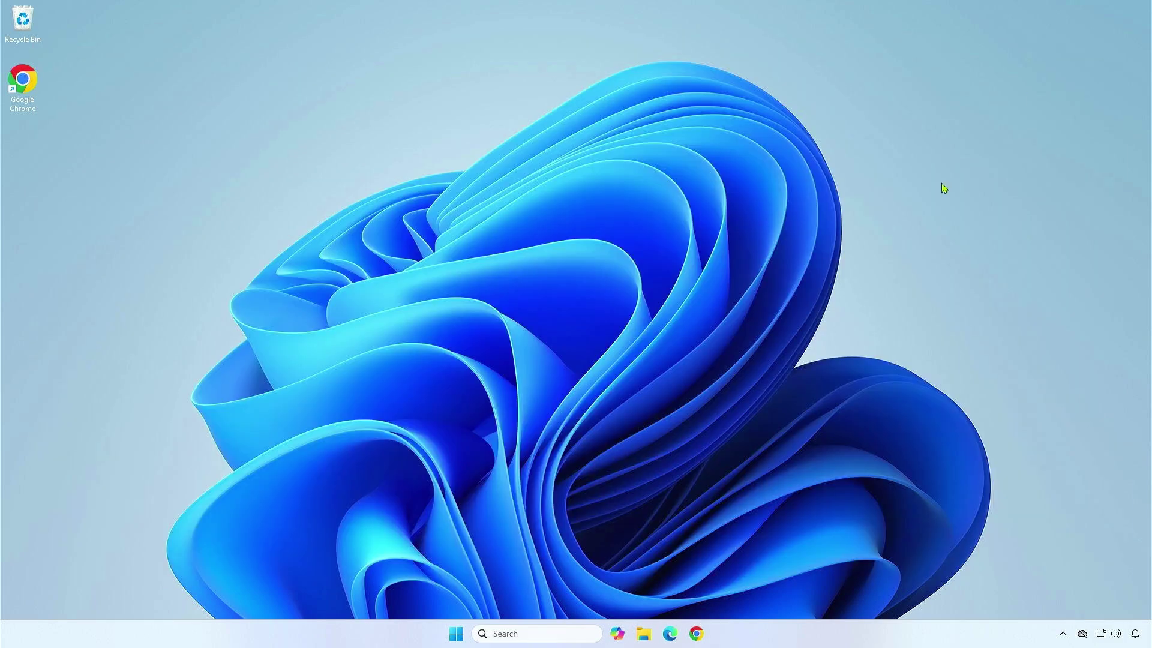
- Uninstall APP Center and all its GIGABYTE utilities from Installed apps, then close Settings
right_click(459, 636)
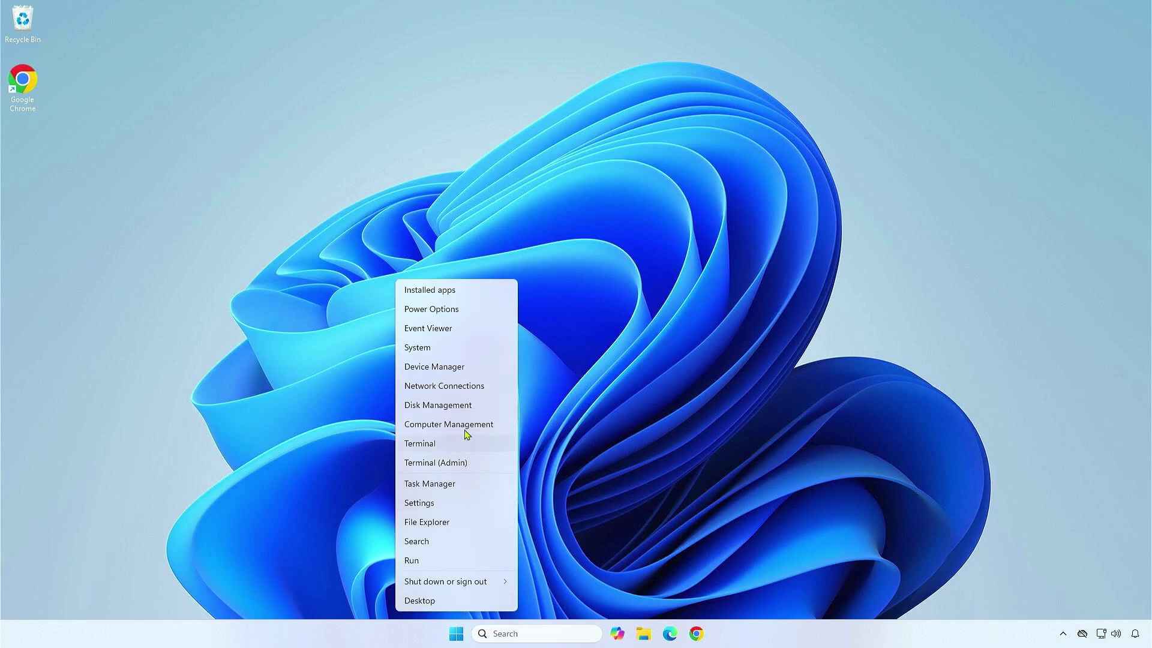
left_click(467, 291)
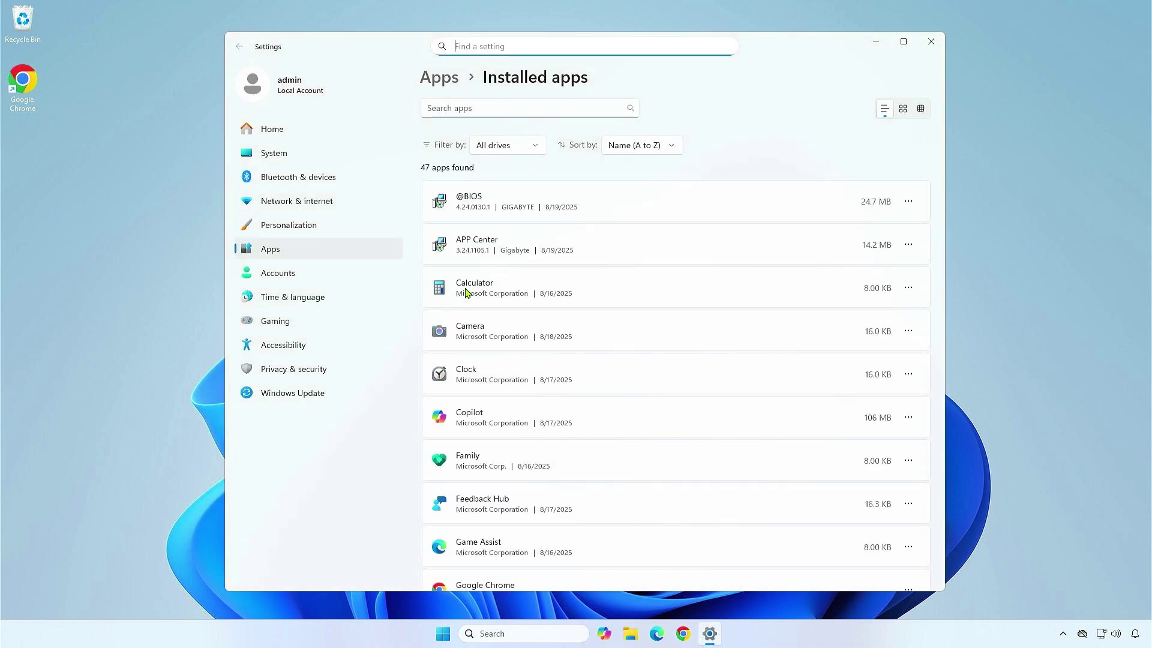
left_click(915, 246)
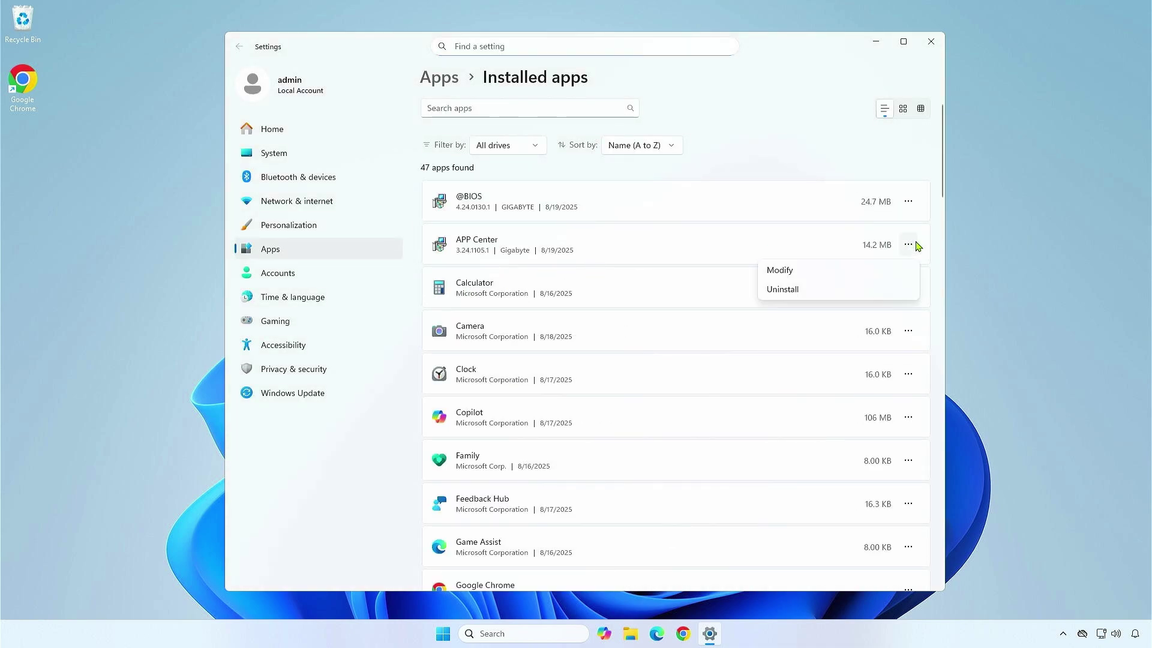
left_click(880, 291)
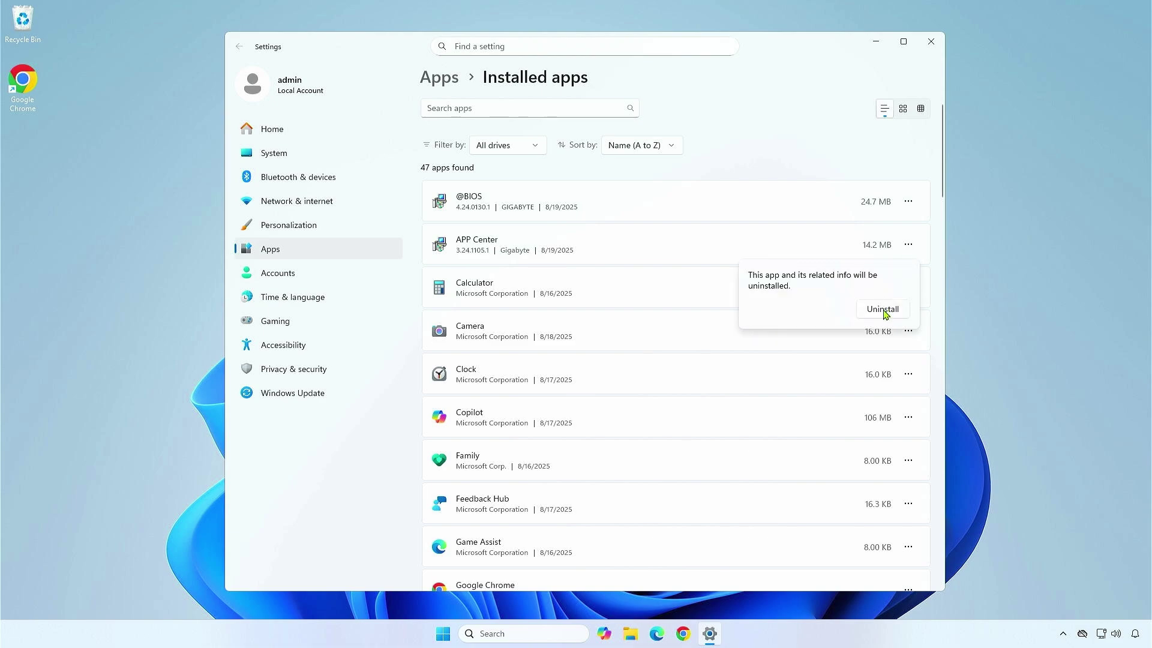
left_click(883, 309)
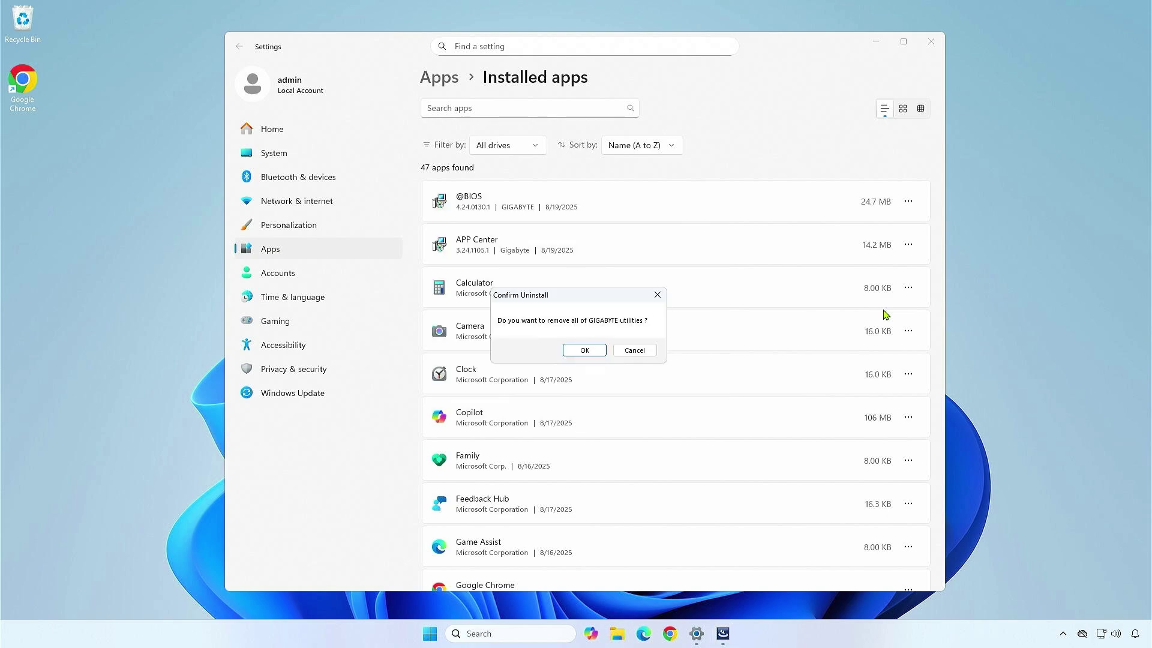
left_click(586, 352)
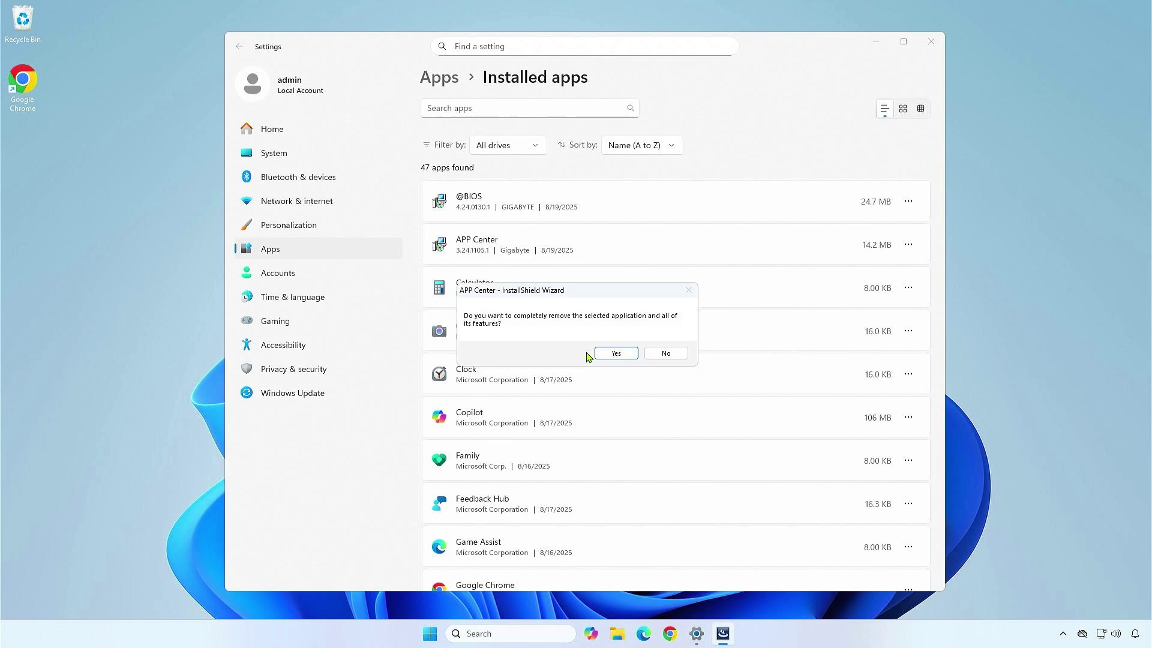
left_click(614, 354)
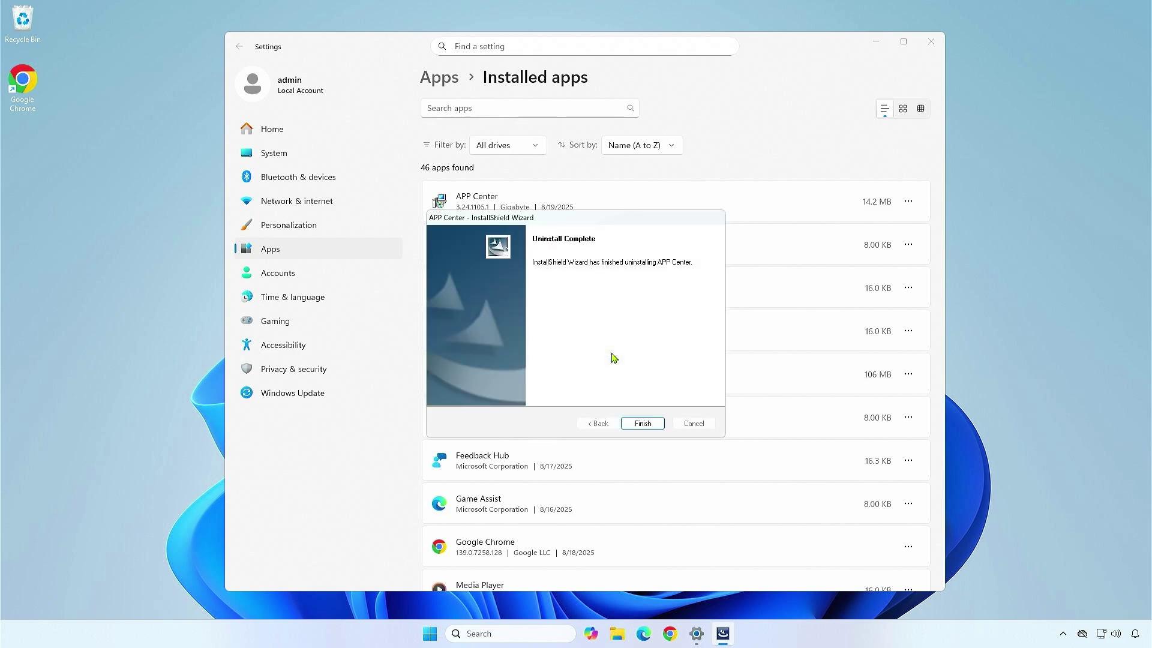
left_click(643, 423)
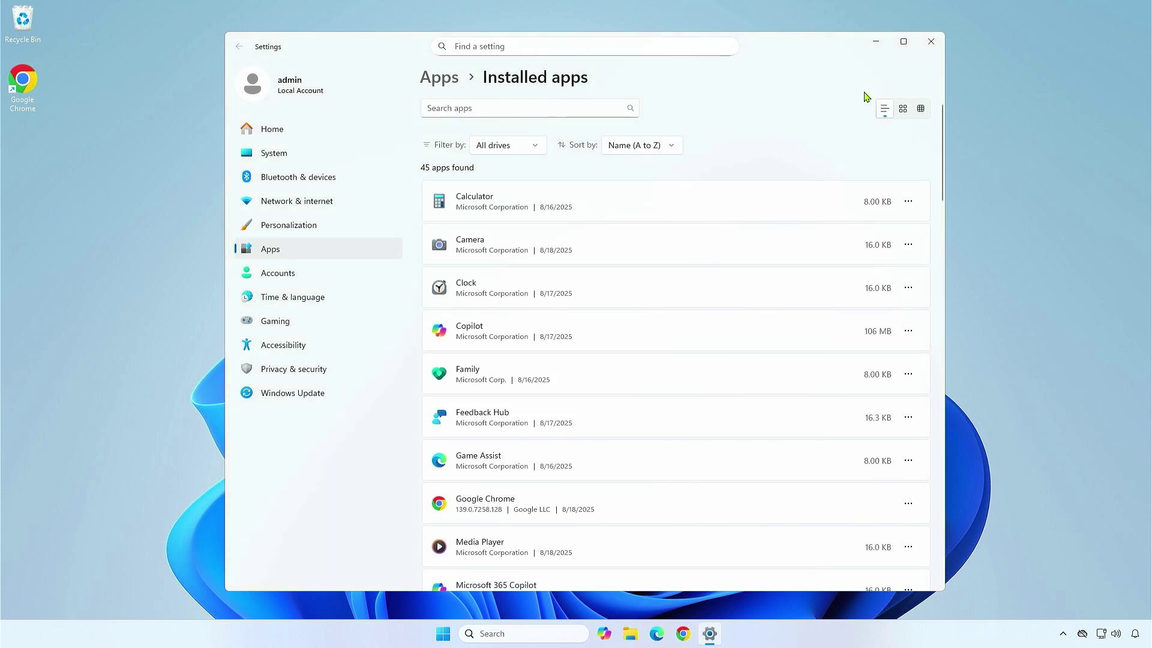
left_click(927, 43)
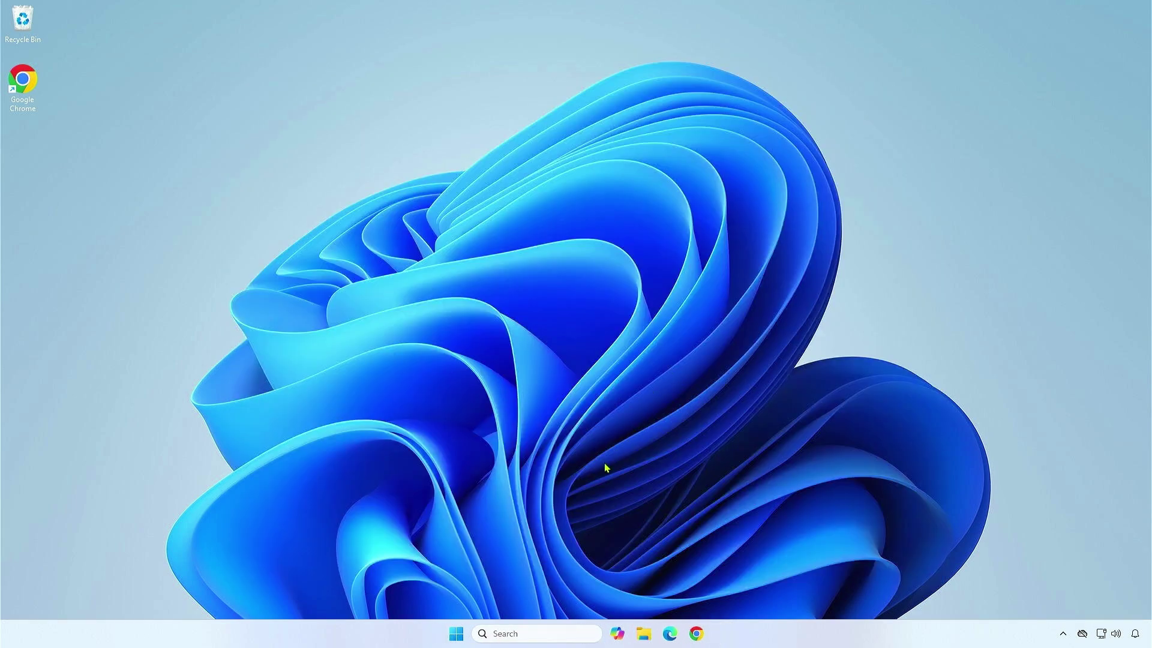
- Restart Windows from the Start quick links menu into the AORUS BIOS Easy Mode
right_click(454, 633)
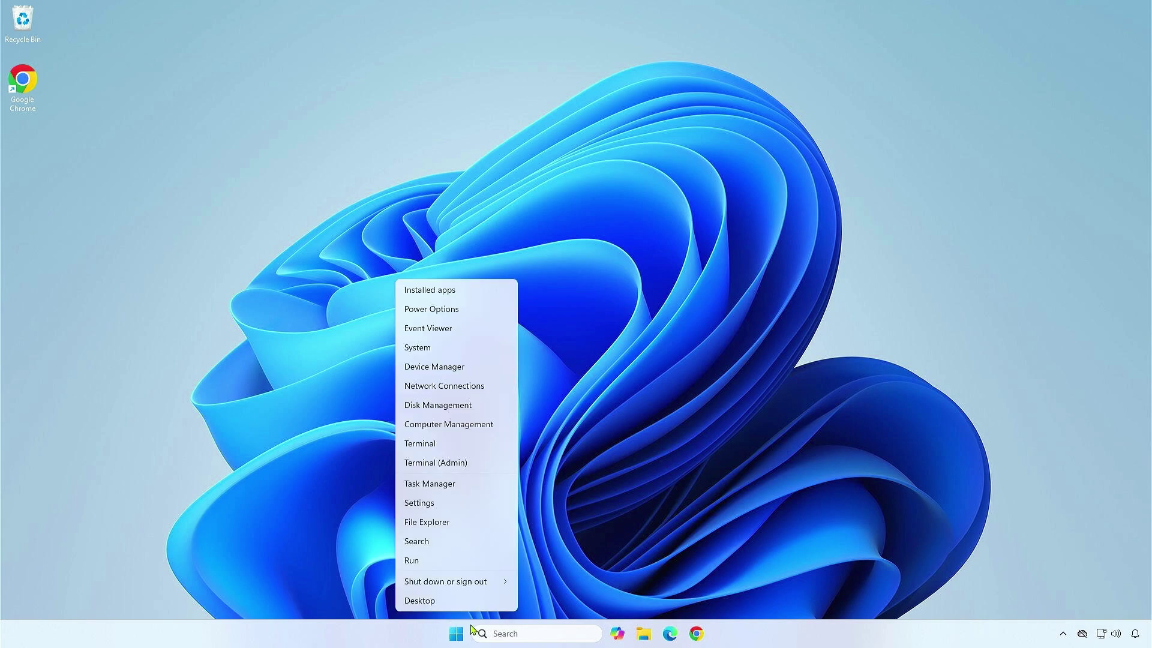
mouse_move(487, 587)
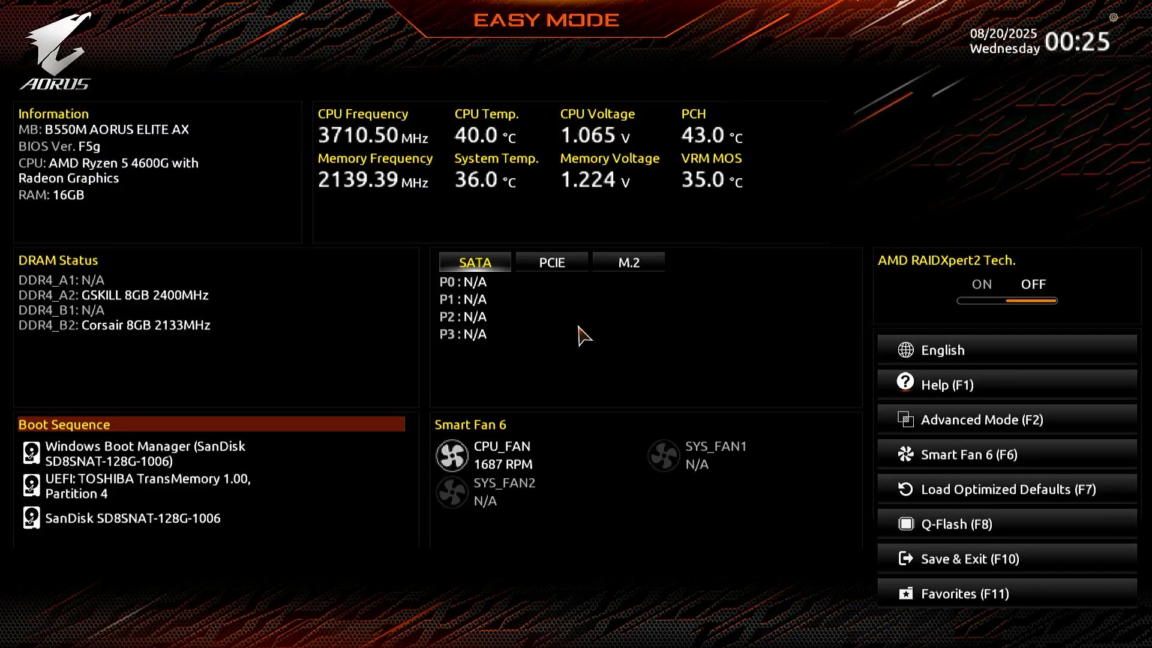
- Open Q-Flash (F8) to confirm the current BIOS is F5g dated 03/11/2025
left_click(1016, 511)
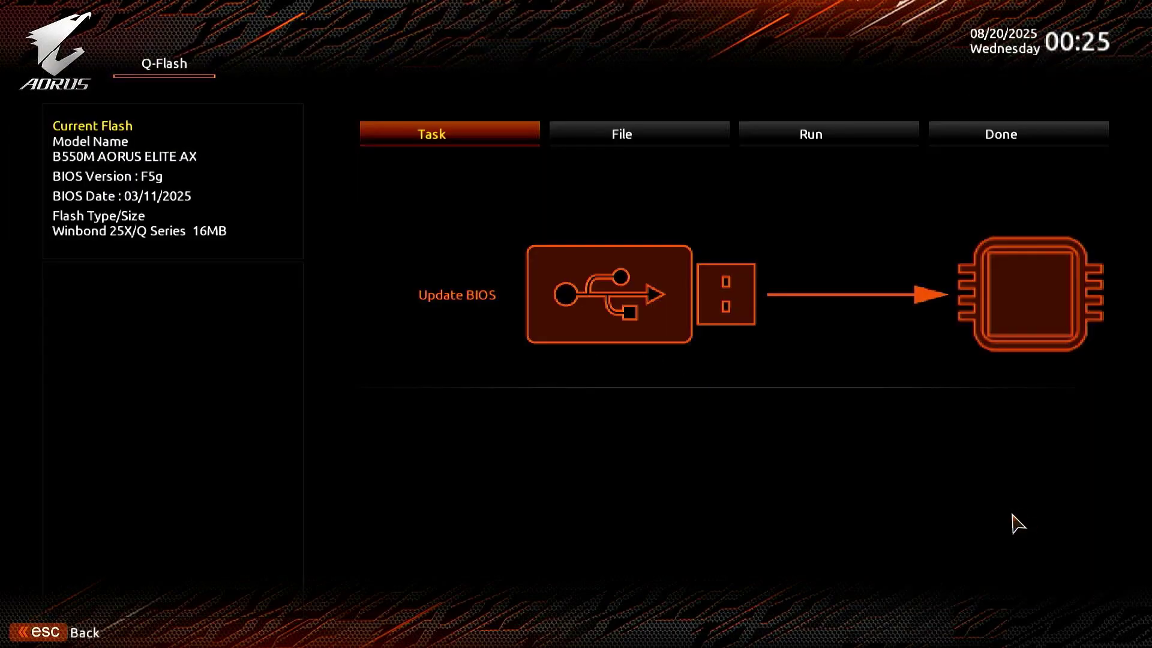